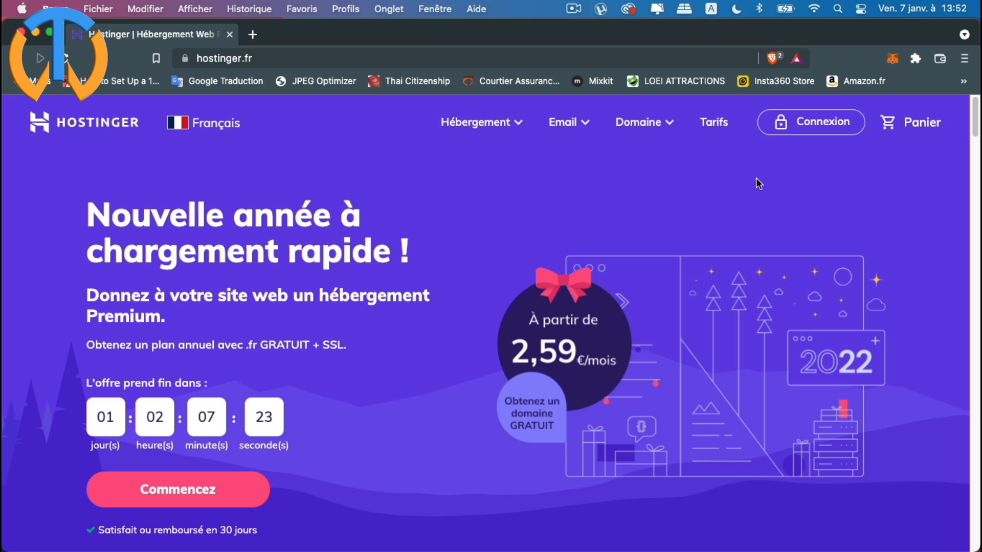
Step: Open Hostinger's WordPress hosting page (Hébergement WordPress) from the list of hosting types
left_click(479, 123)
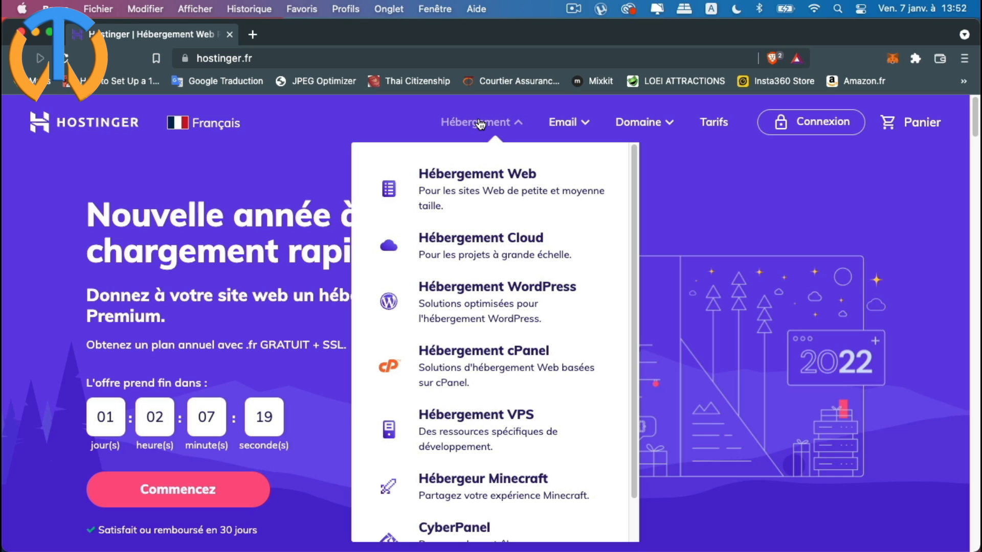
scroll(528, 307, "down", 2)
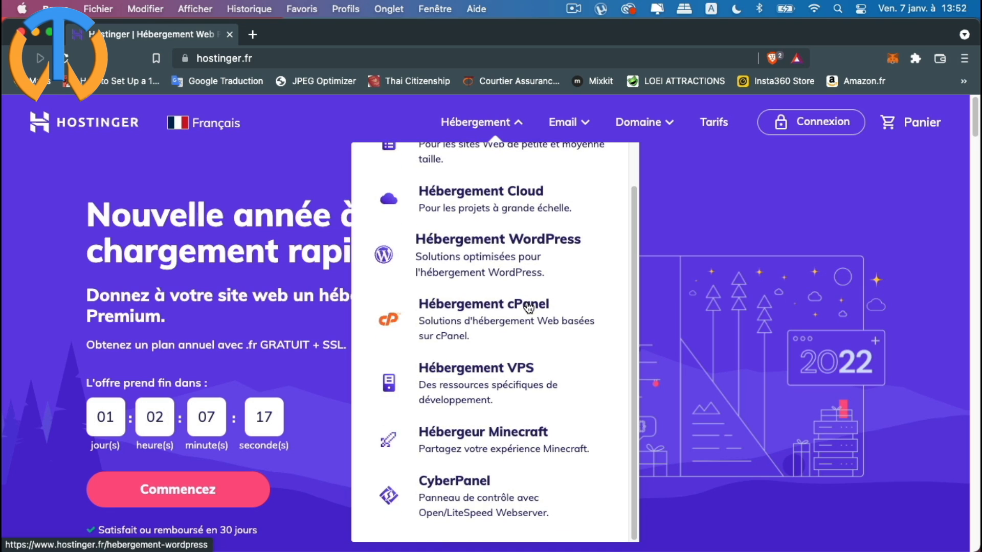
scroll(554, 449, "up", 2)
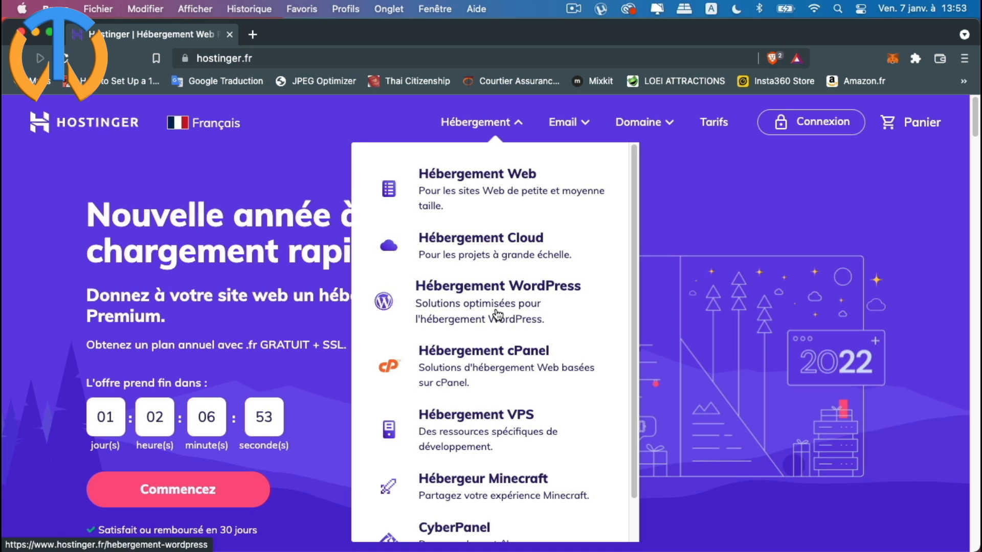
left_click(514, 308)
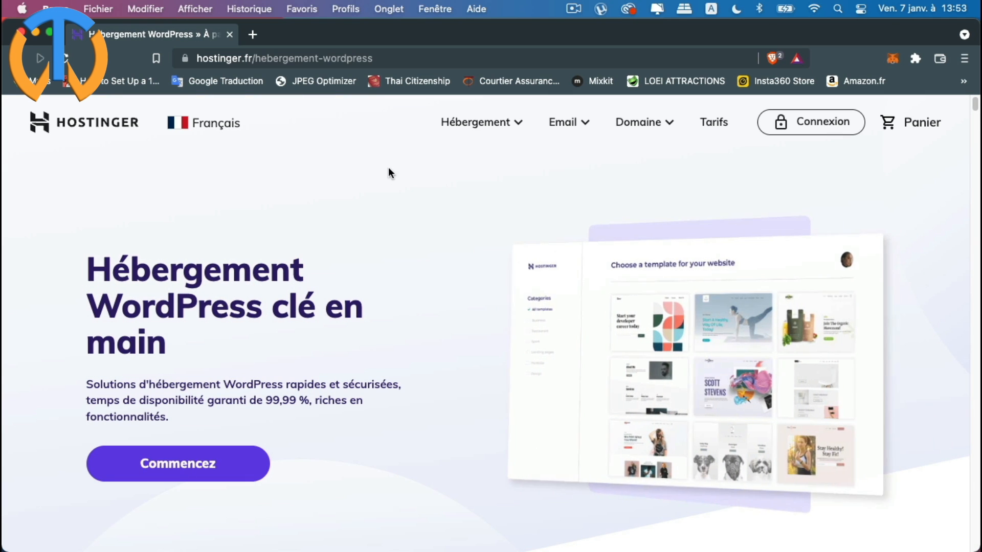
Step: Compare the prices and included features of the four WordPress hosting plans, including the SSL certificate details
scroll(349, 395, "down", 5)
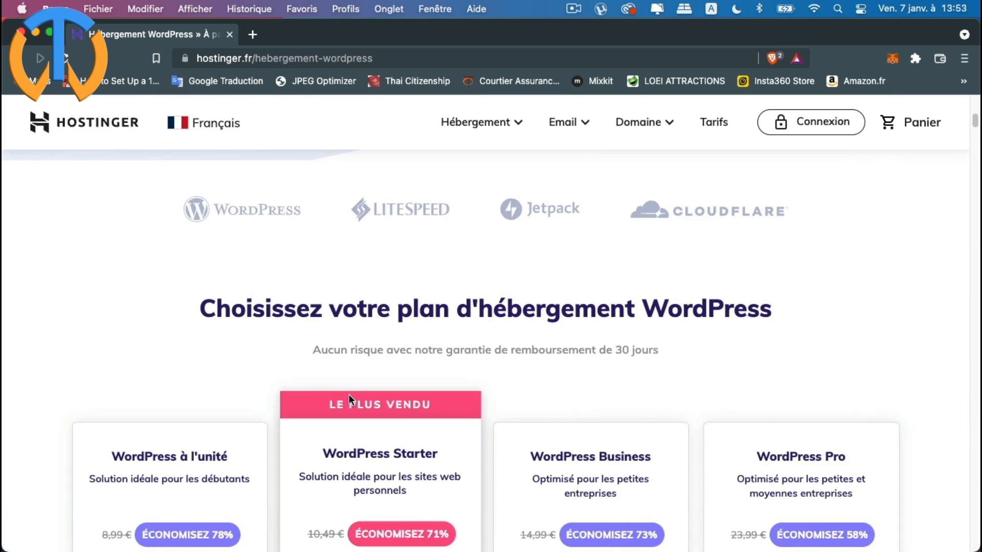
scroll(348, 394, "down", 5)
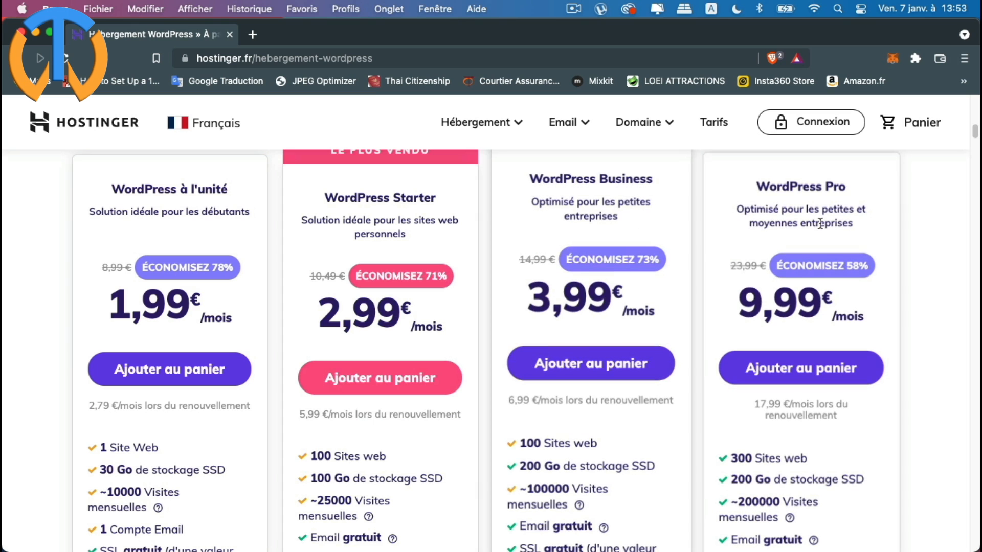
scroll(886, 219, "down", 1)
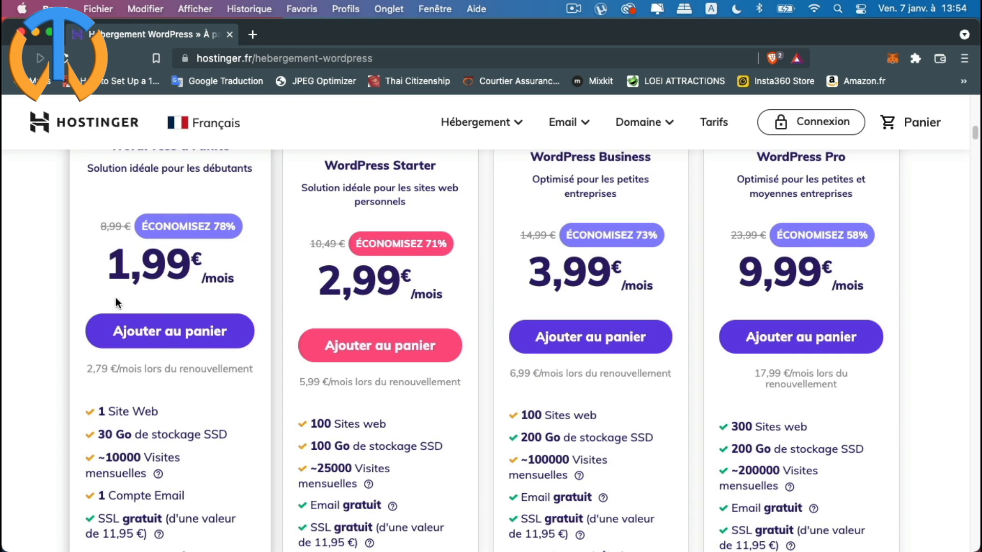
scroll(186, 431, "up", 1)
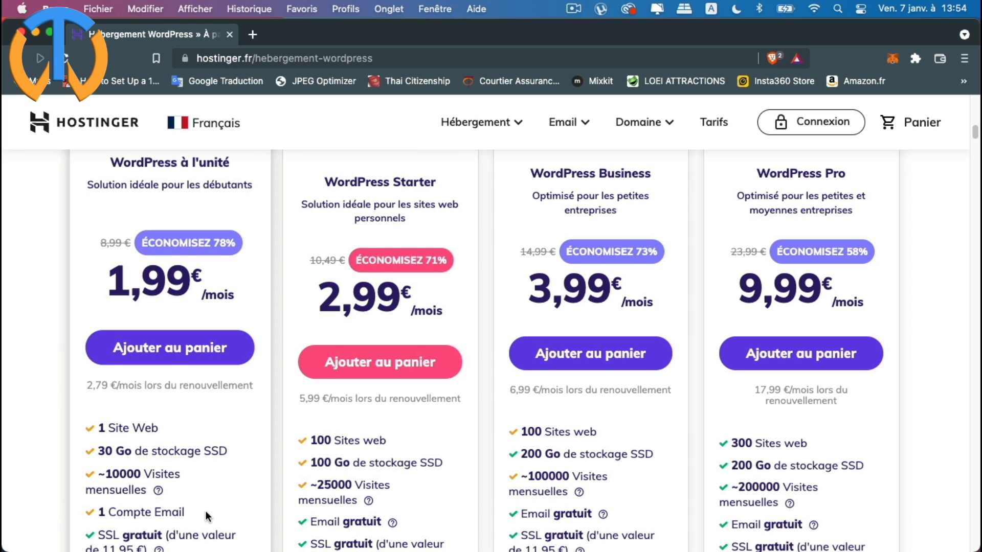
scroll(206, 511, "down", 2)
scroll(204, 511, "up", 3)
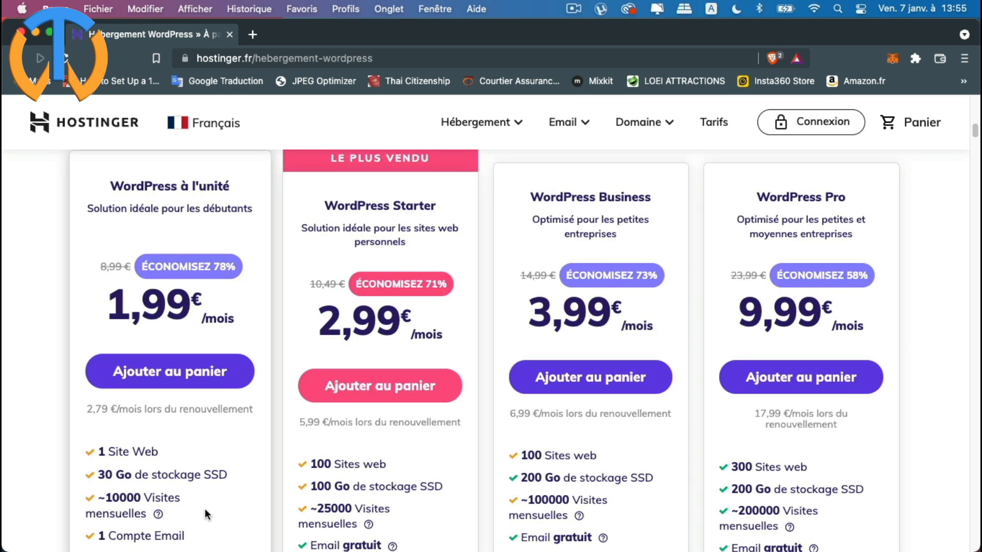
scroll(204, 510, "down", 2)
mouse_move(159, 513)
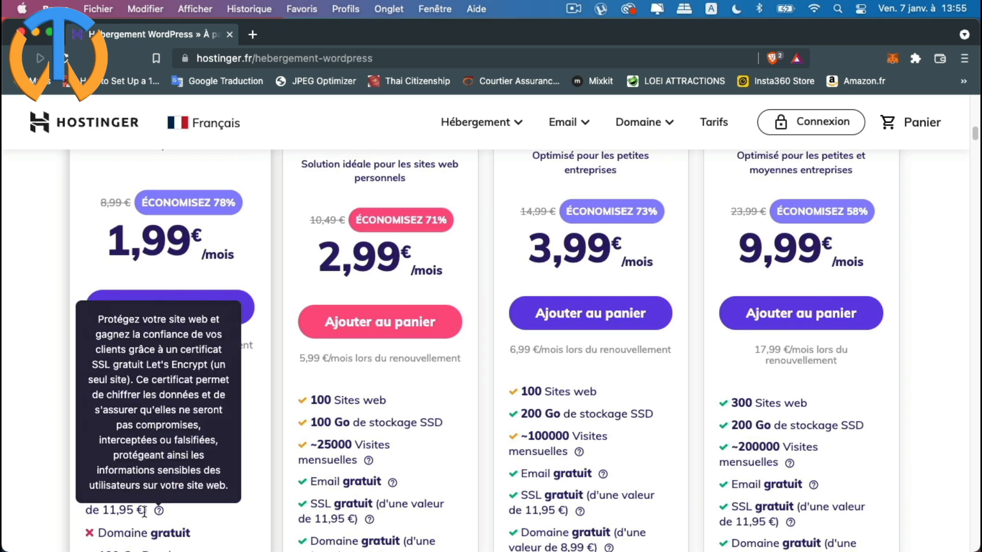
scroll(159, 514, "up", 2)
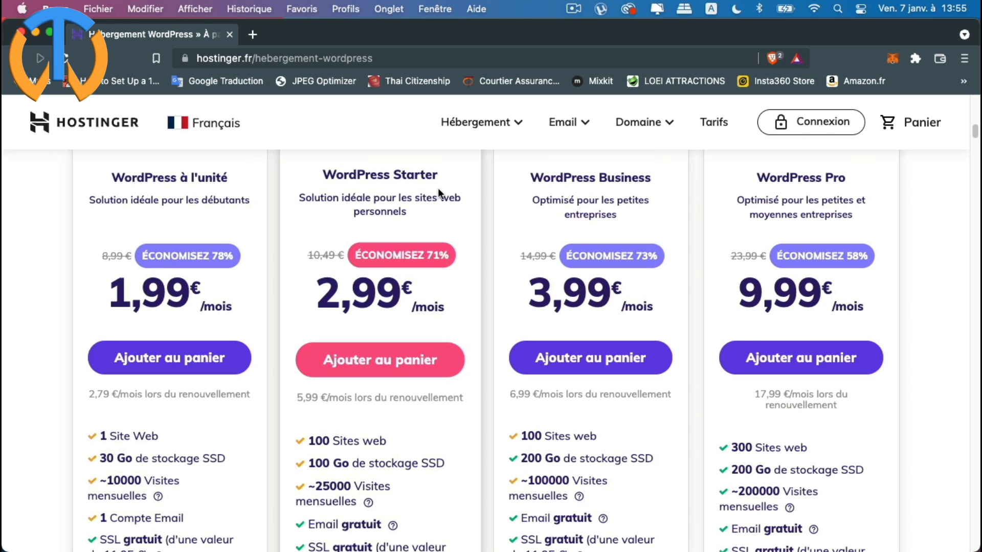
scroll(391, 471, "down", 3)
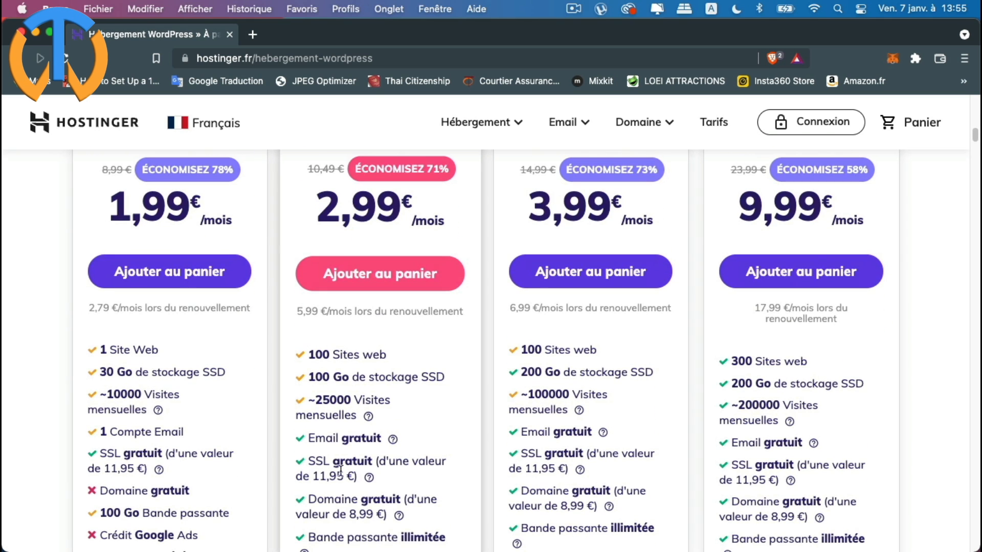
scroll(320, 473, "down", 1)
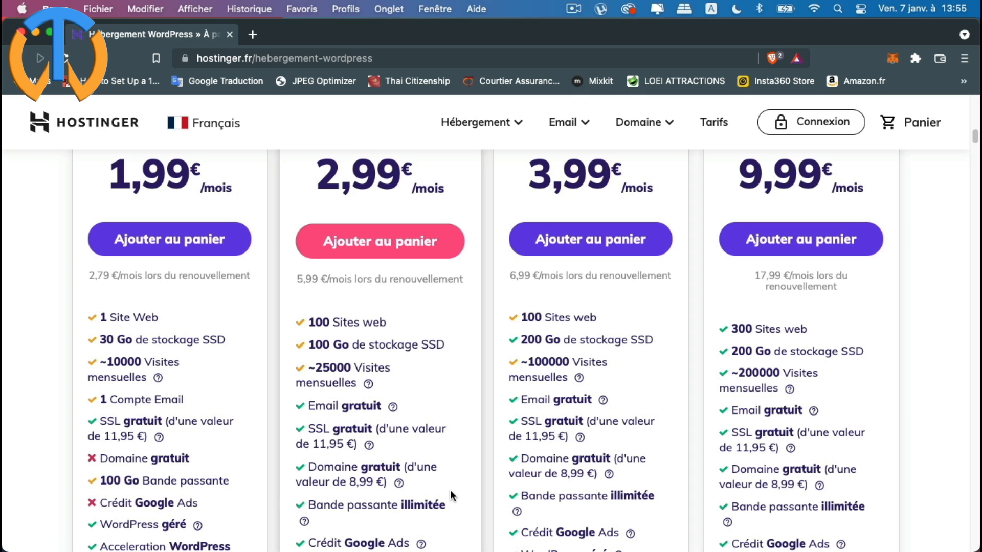
scroll(450, 491, "up", 1)
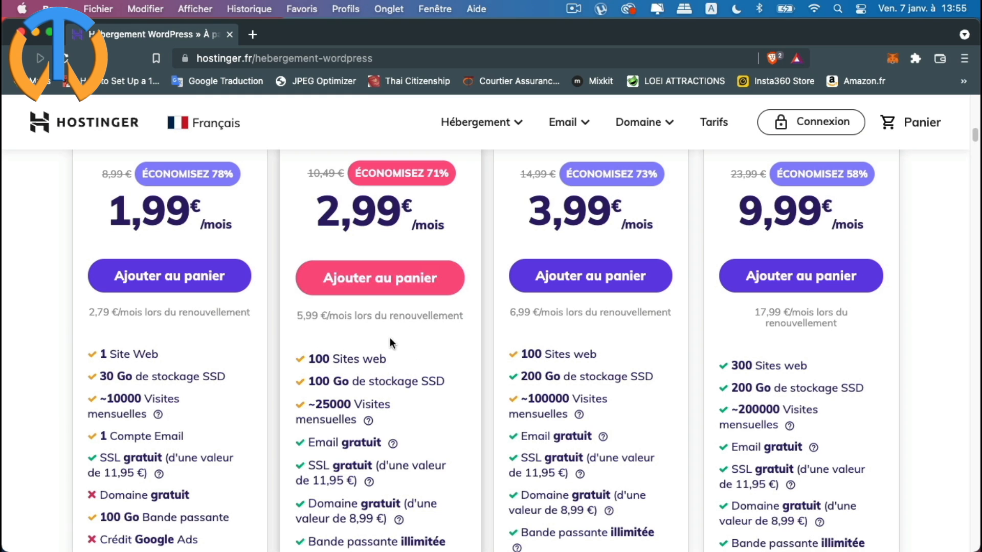
scroll(418, 366, "down", 1)
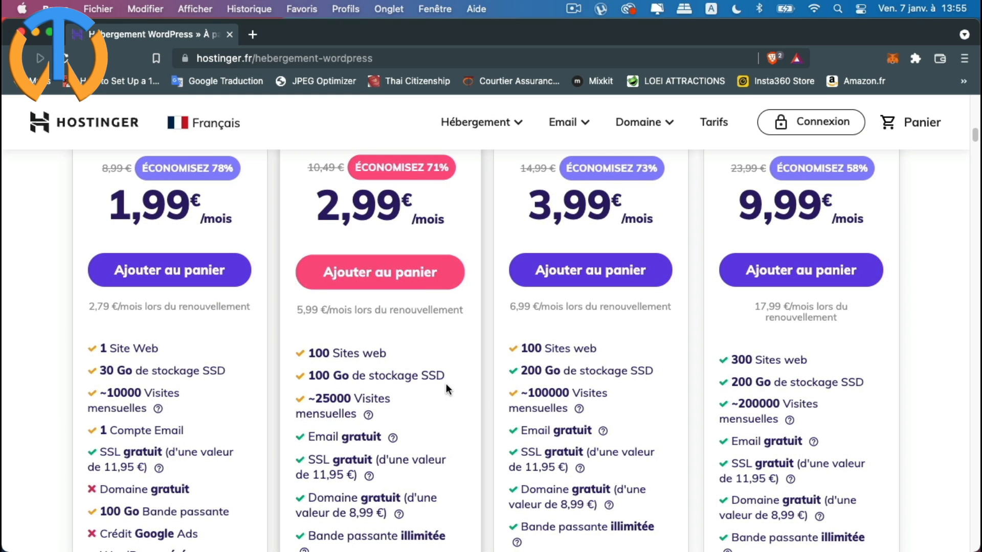
Step: Add the WordPress Starter hosting plan to the cart
scroll(379, 301, "up", 3)
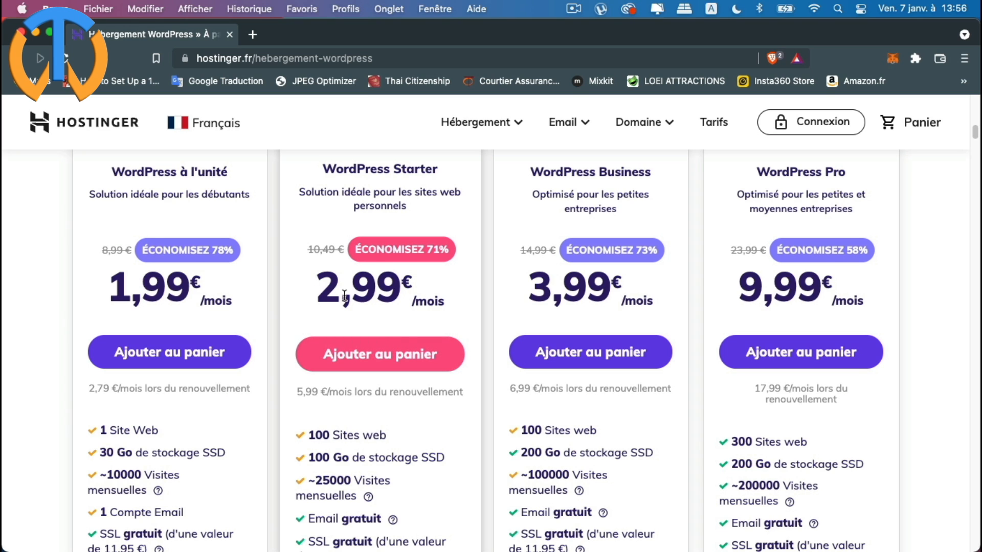
scroll(379, 342, "down", 1)
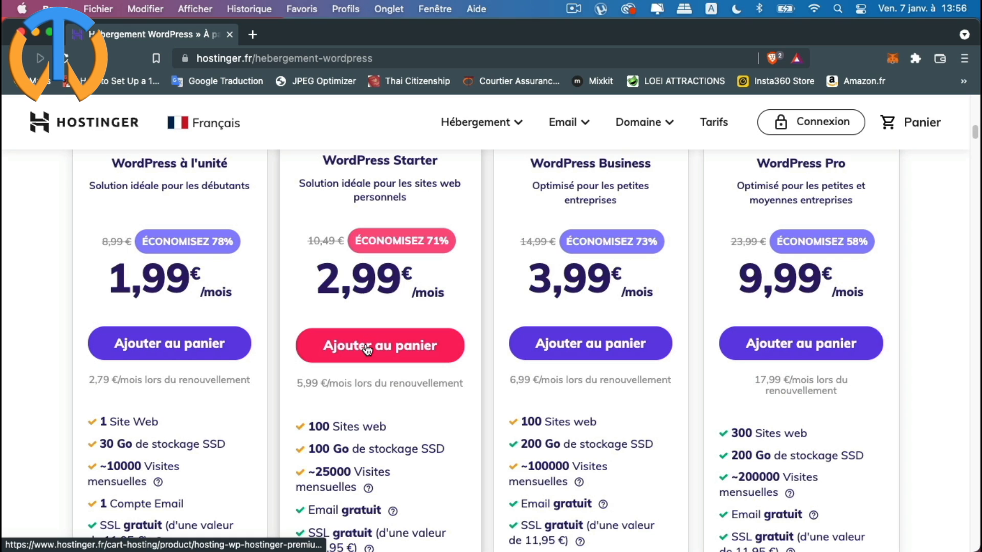
left_click(362, 348)
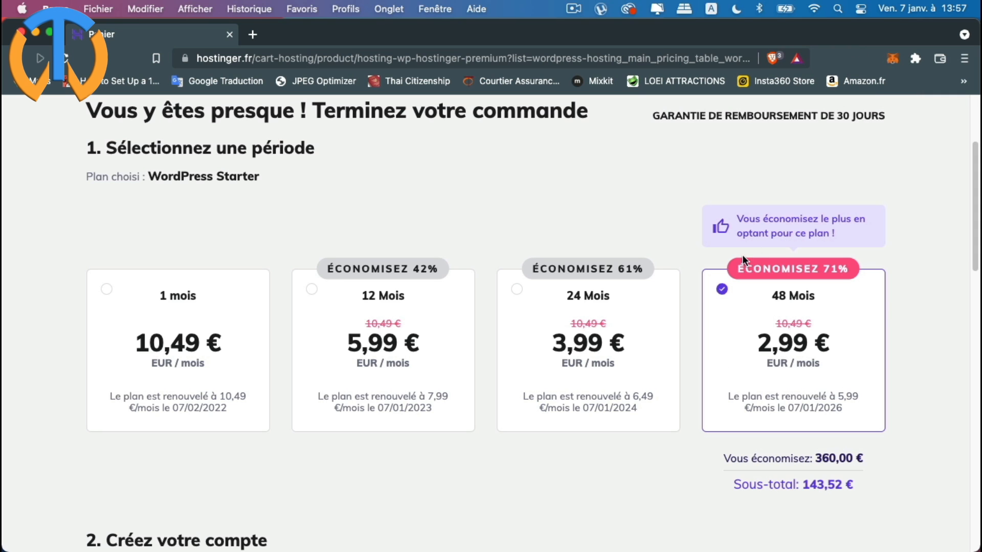
Step: Review the WordPress Starter order page: billing periods, account creation, payment methods, cost summary and card fields
scroll(826, 353, "down", 5)
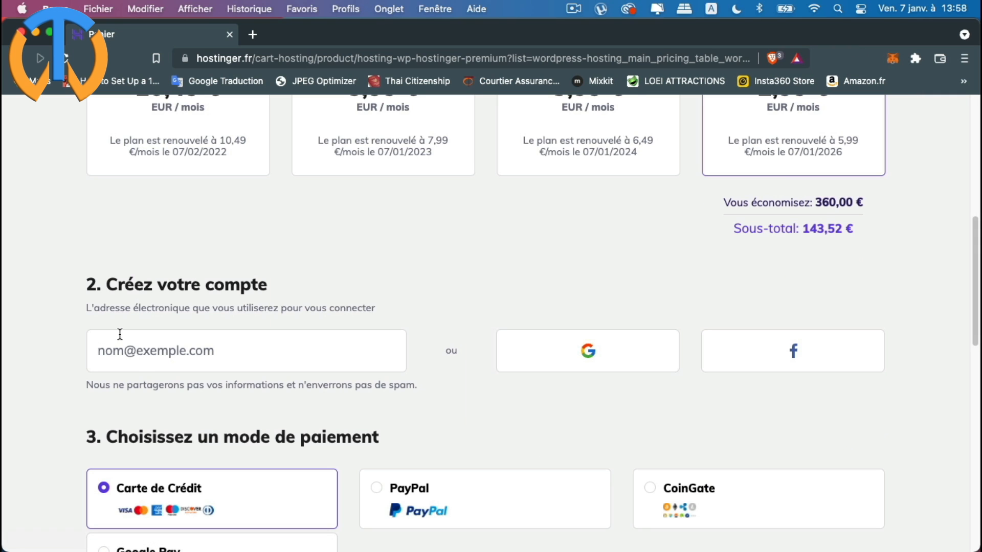
scroll(592, 396, "down", 2)
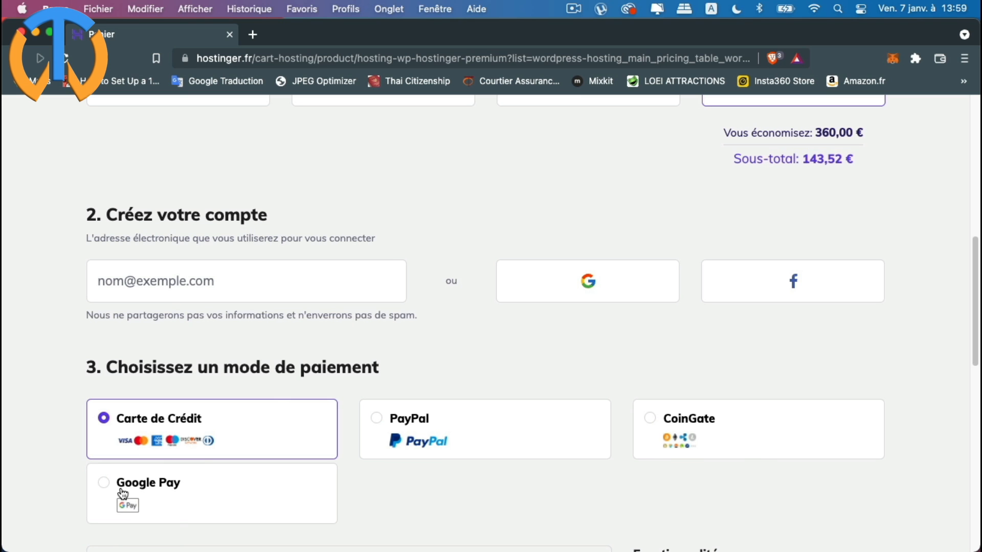
scroll(349, 463, "down", 4)
scroll(372, 384, "down", 3)
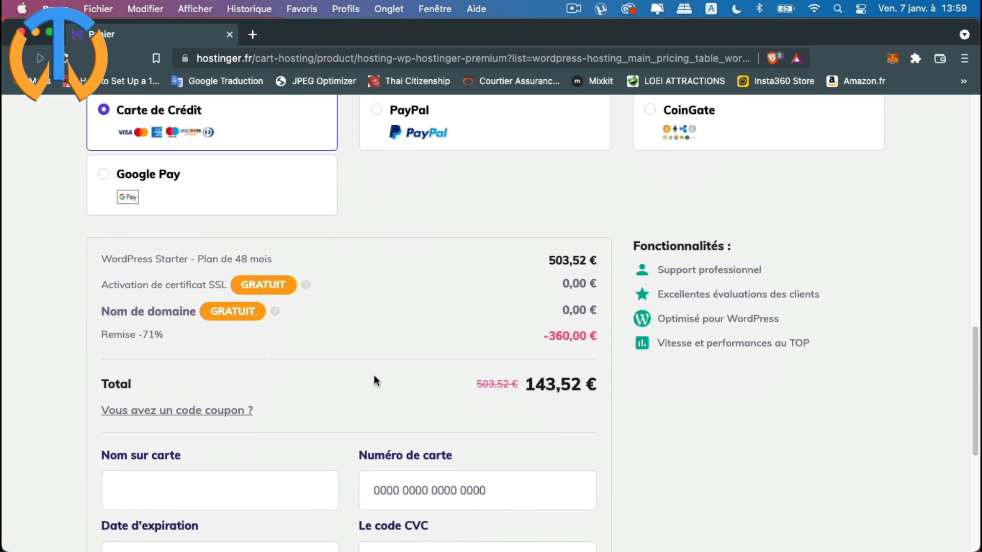
scroll(528, 330, "up", 15)
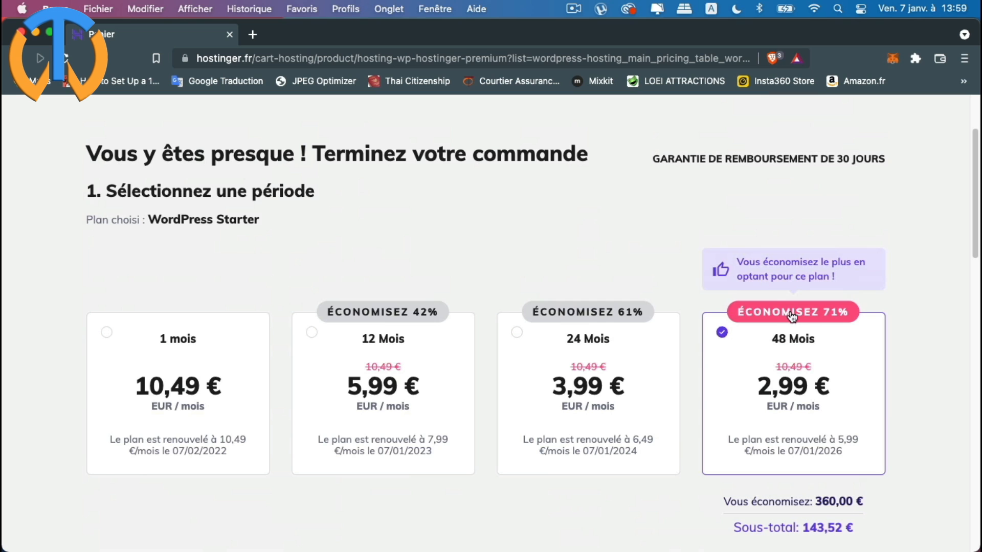
scroll(422, 412, "down", 4)
scroll(422, 412, "down", 9)
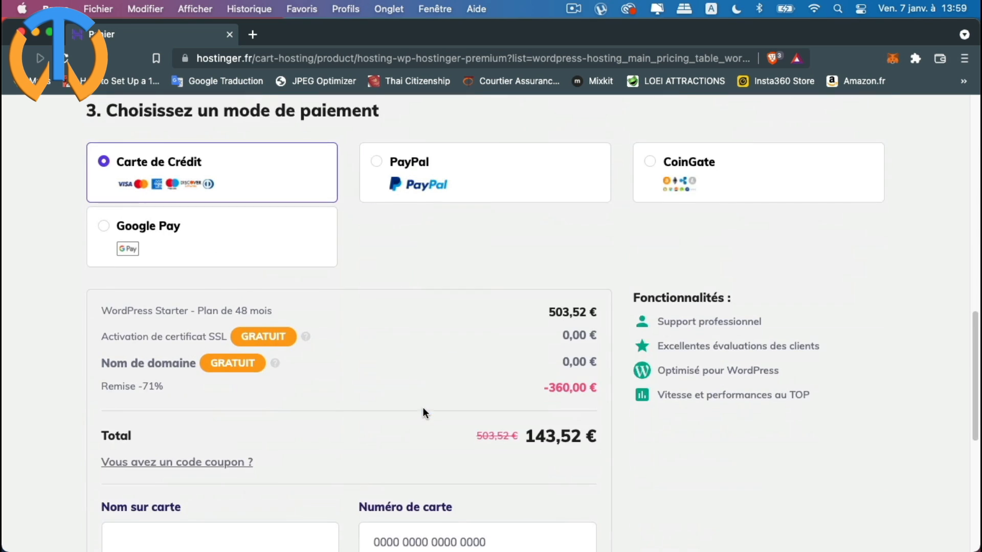
scroll(153, 250, "up", 2)
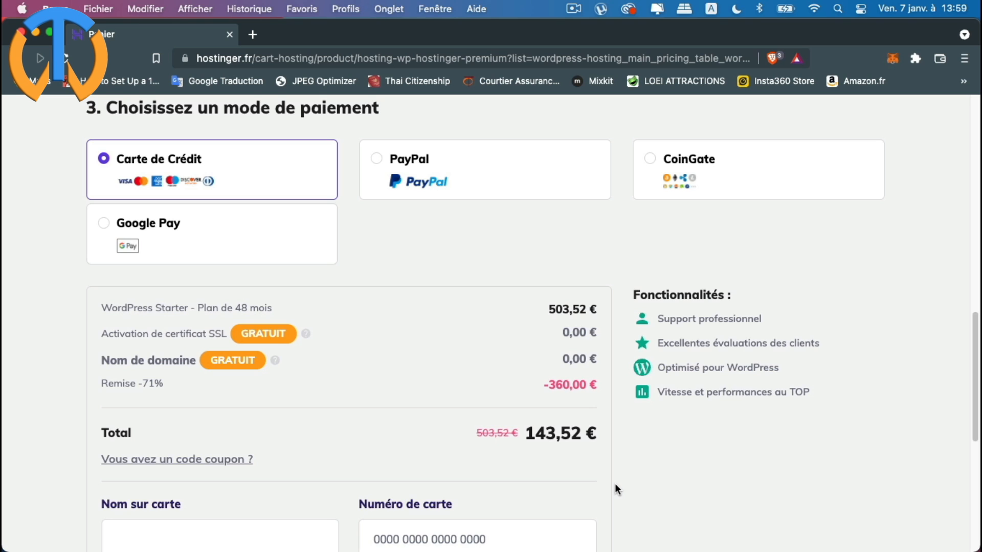
scroll(616, 483, "up", 10)
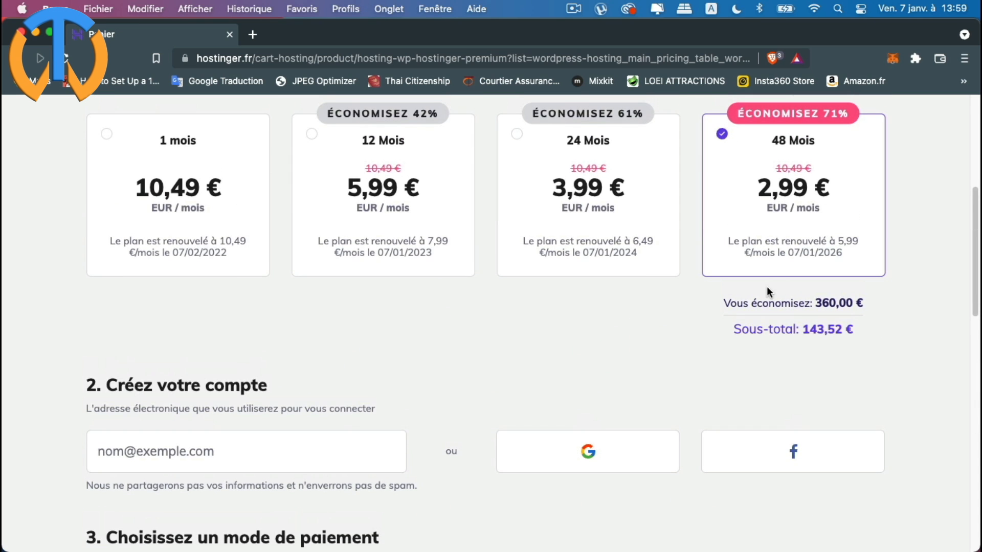
scroll(726, 349, "down", 9)
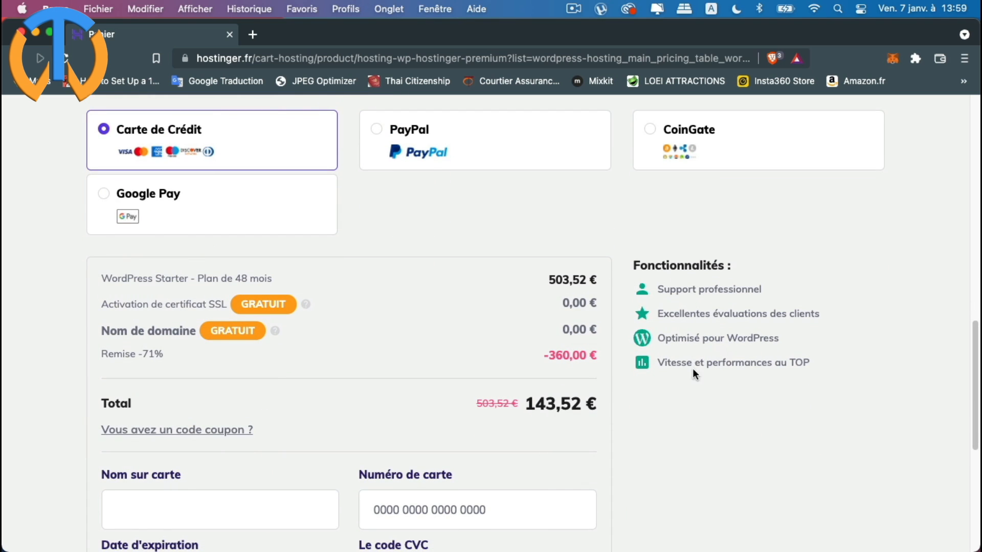
scroll(690, 371, "down", 2)
scroll(688, 374, "down", 5)
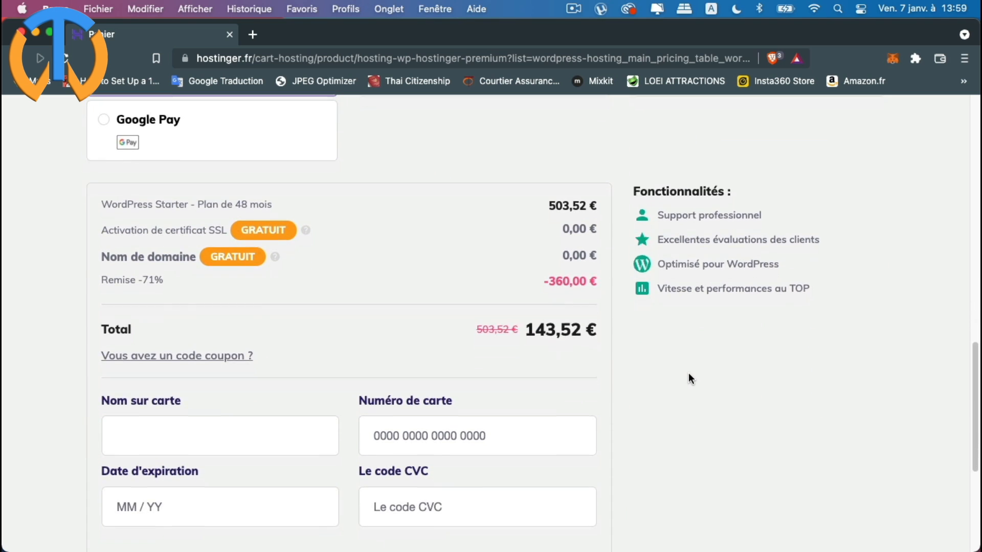
scroll(687, 376, "down", 1)
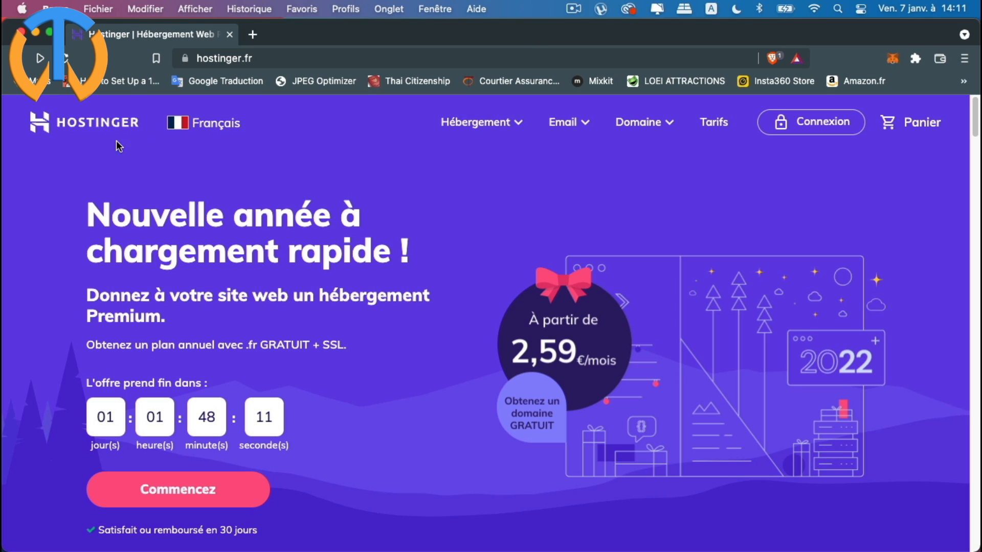
Step: Log in to the existing Hostinger account and review the hosting and domains listed on the hPanel home page
left_click(823, 131)
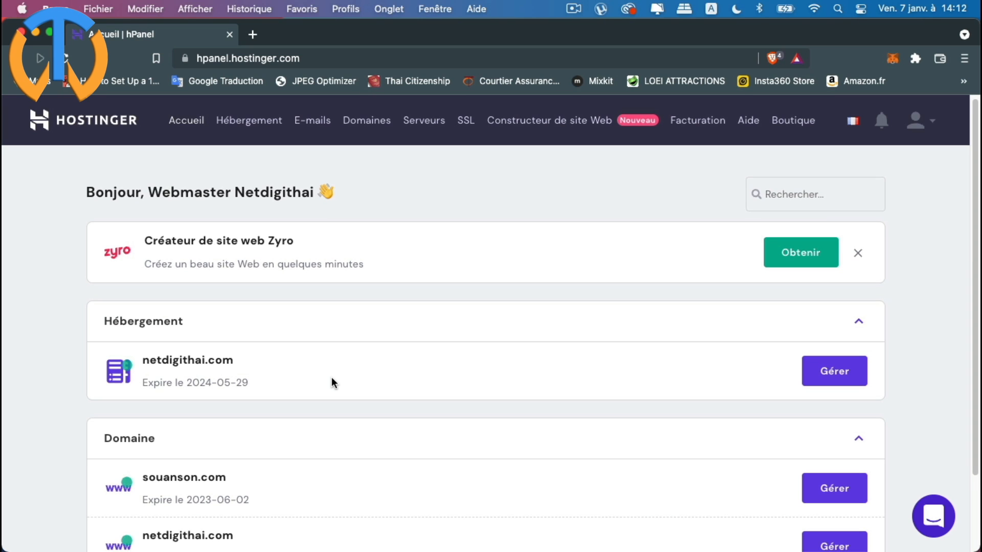
scroll(330, 376, "down", 4)
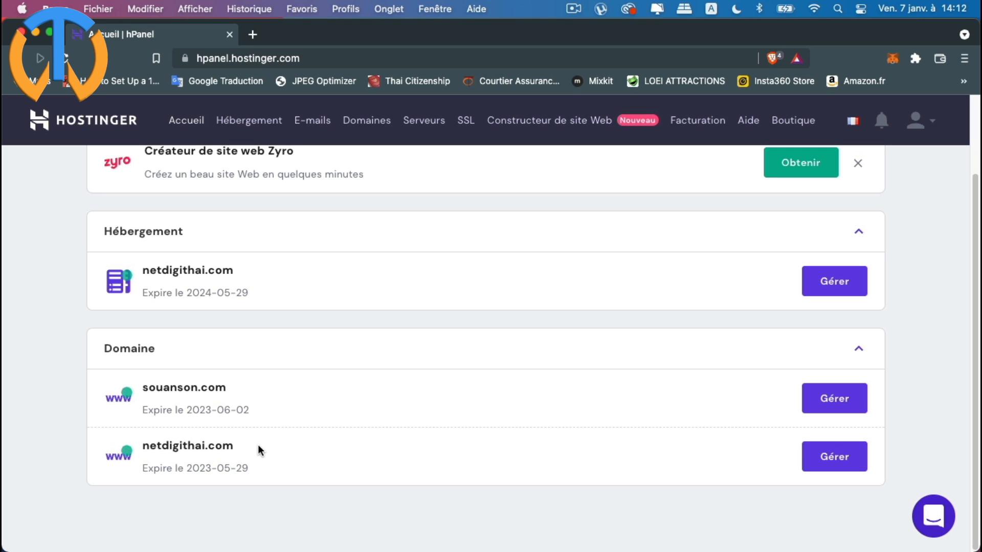
scroll(259, 446, "up", 3)
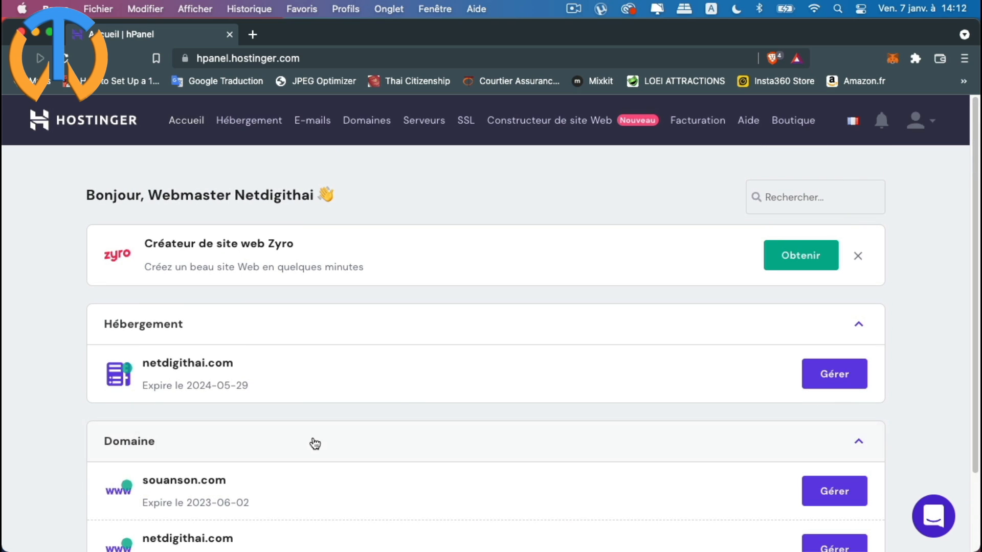
scroll(358, 474, "down", 1)
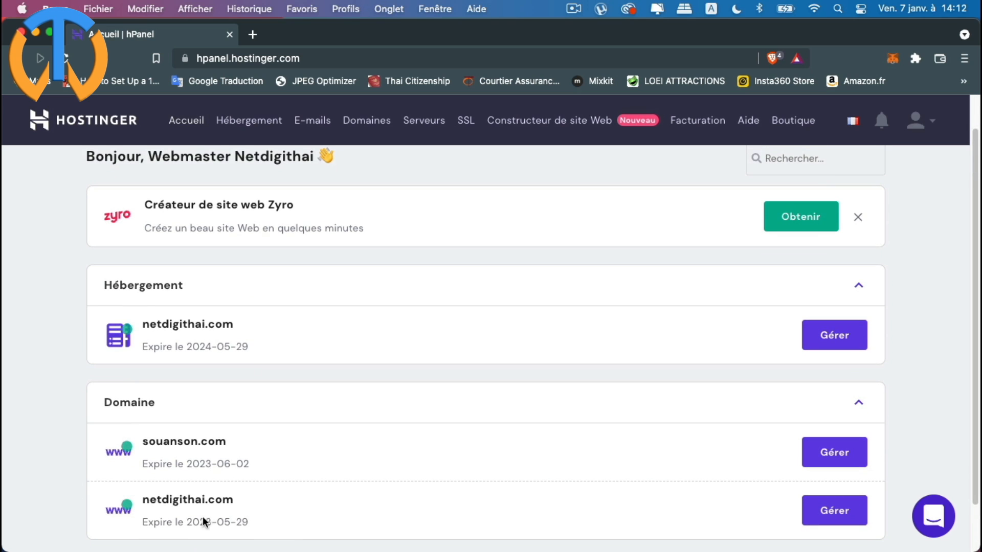
scroll(516, 453, "up", 1)
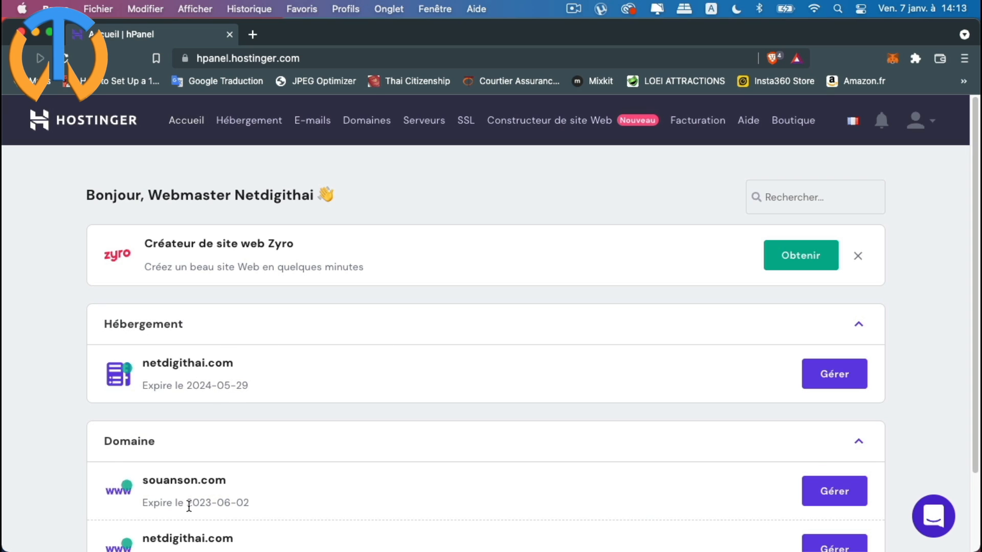
scroll(247, 438, "down", 1)
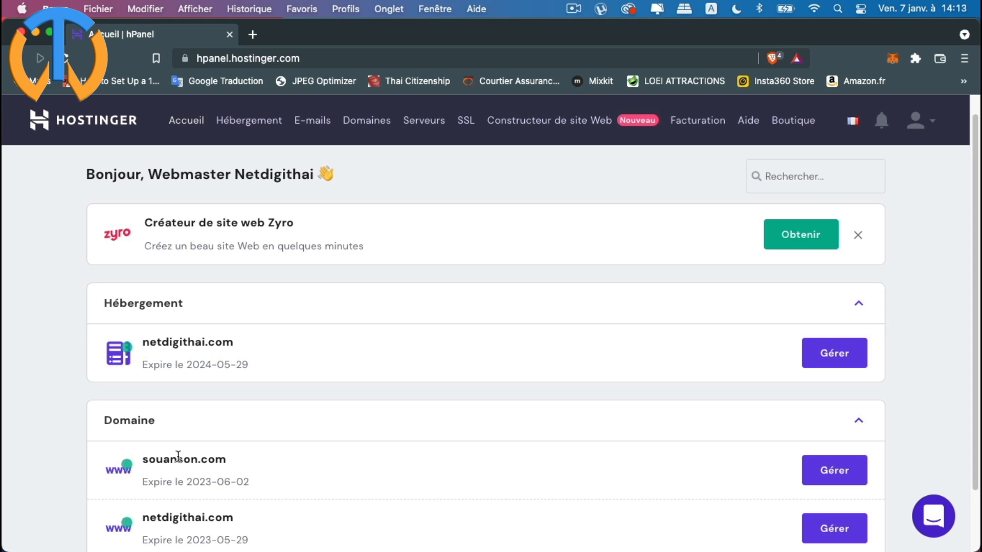
scroll(342, 486, "down", 2)
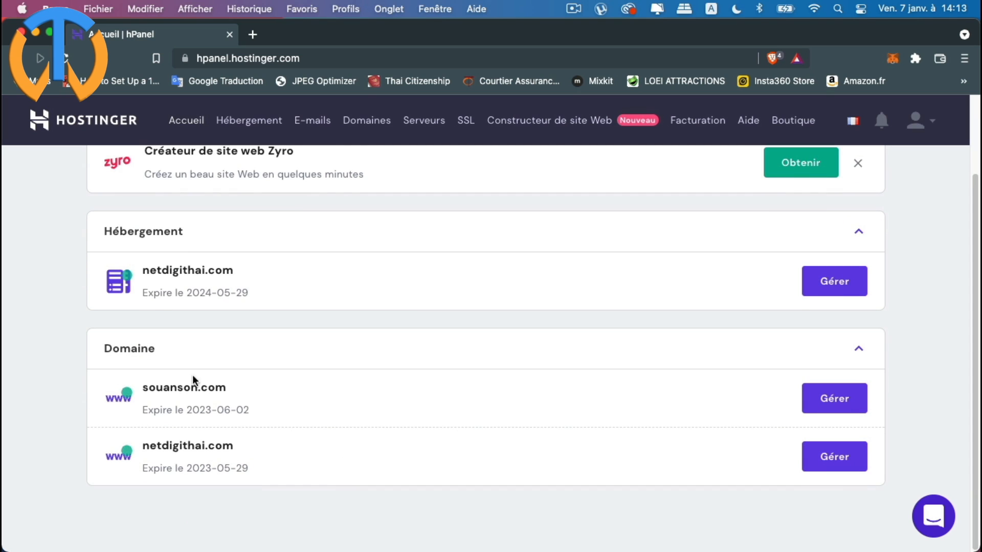
Step: Search for toptutoweb.com as a new domain and buy it for 1 year without WHOIS privacy
scroll(247, 513, "up", 3)
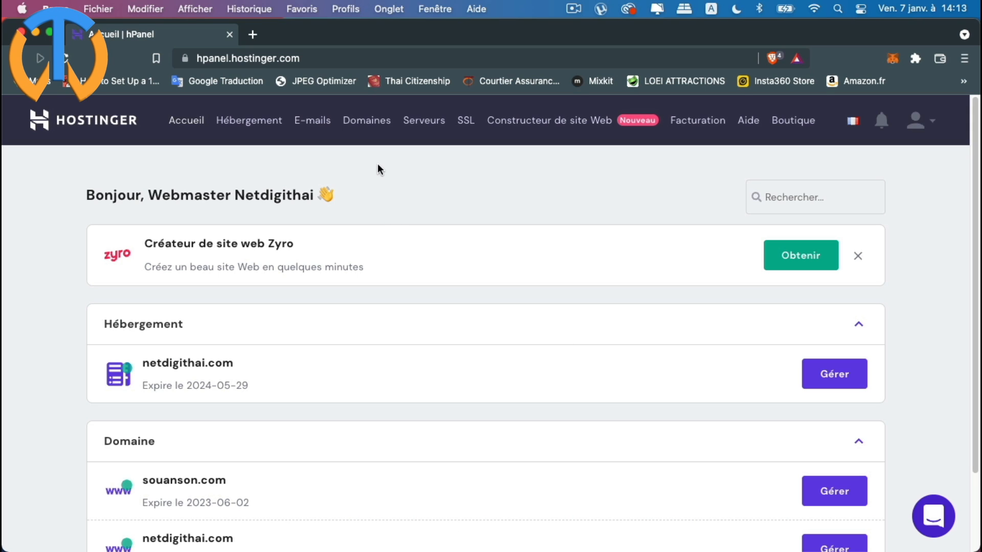
left_click(372, 122)
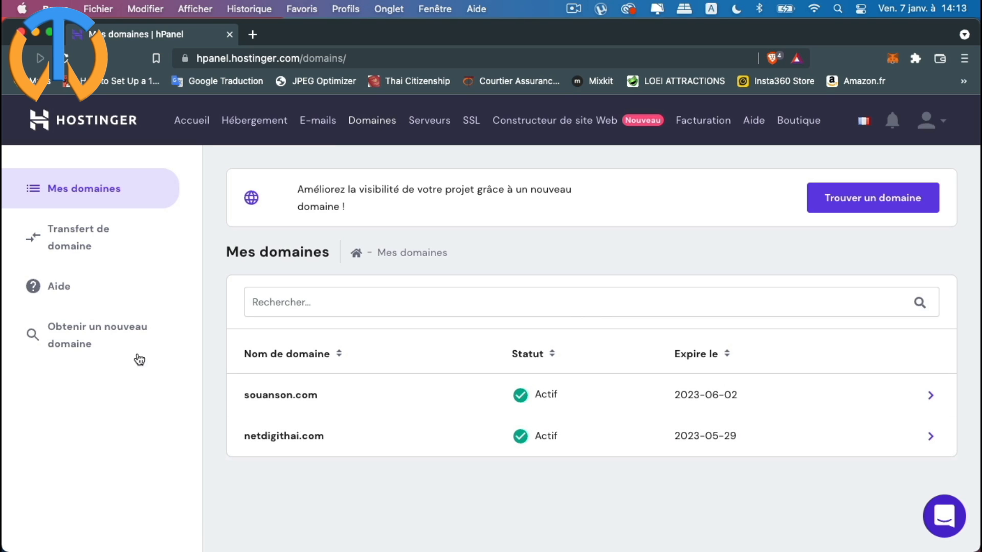
left_click(121, 337)
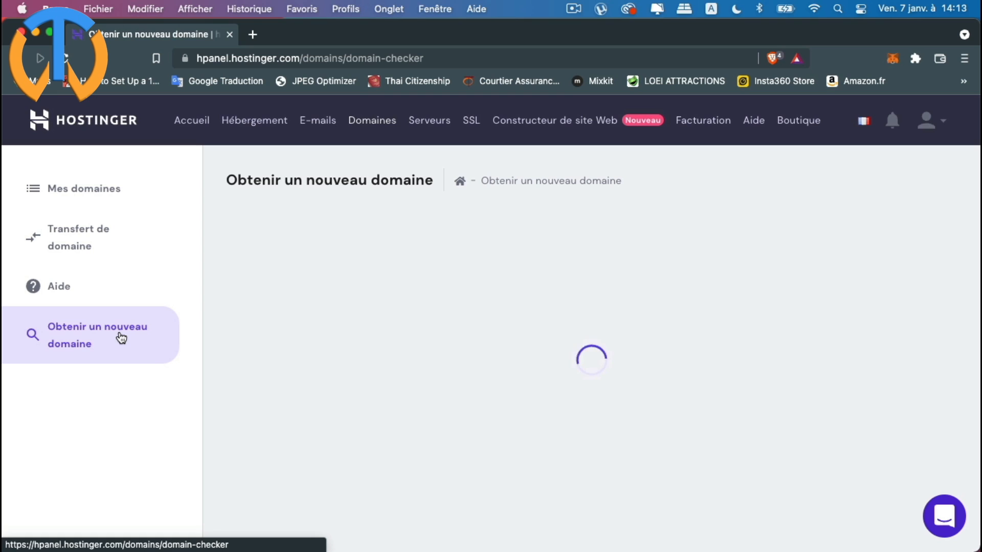
left_click(391, 417)
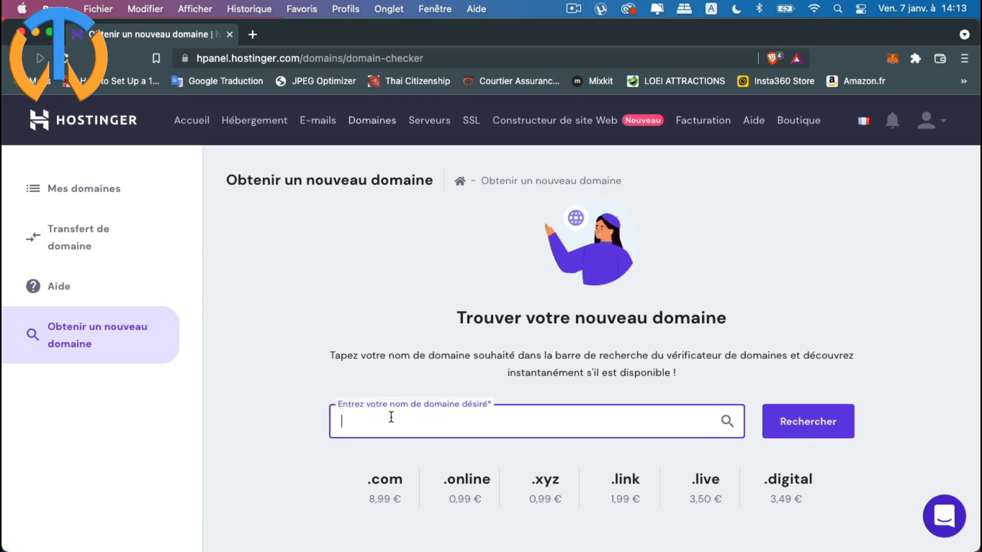
type("toptutoweb")
left_click(807, 423)
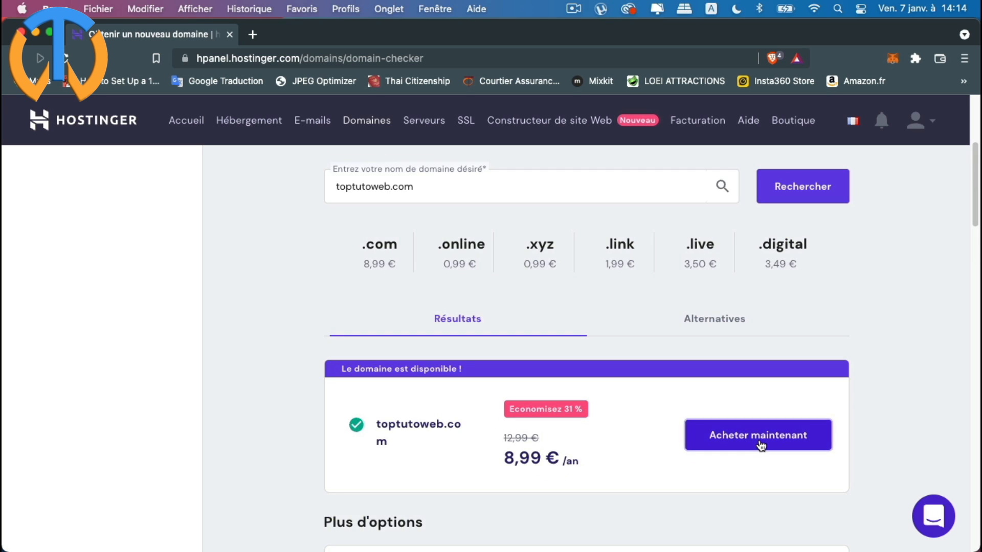
left_click(760, 439)
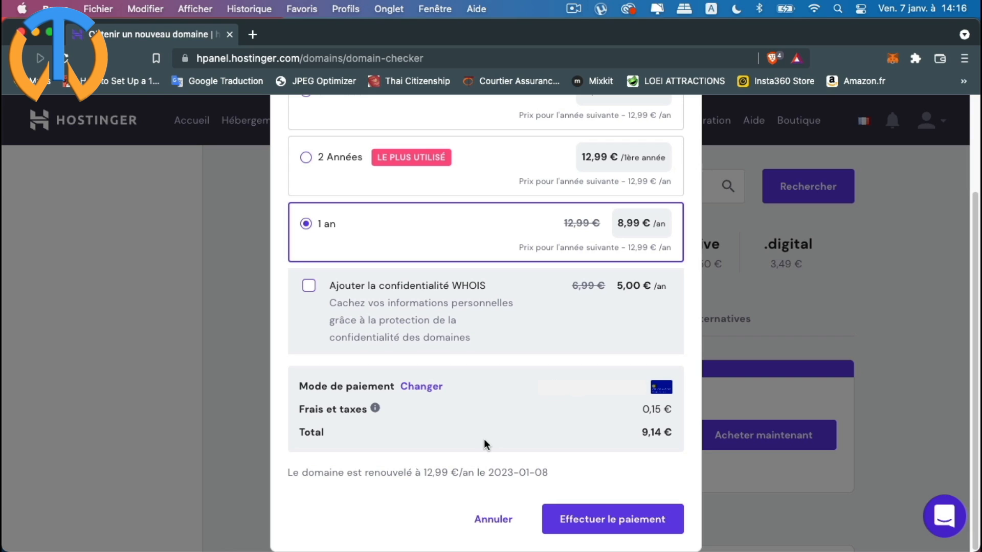
left_click(619, 517)
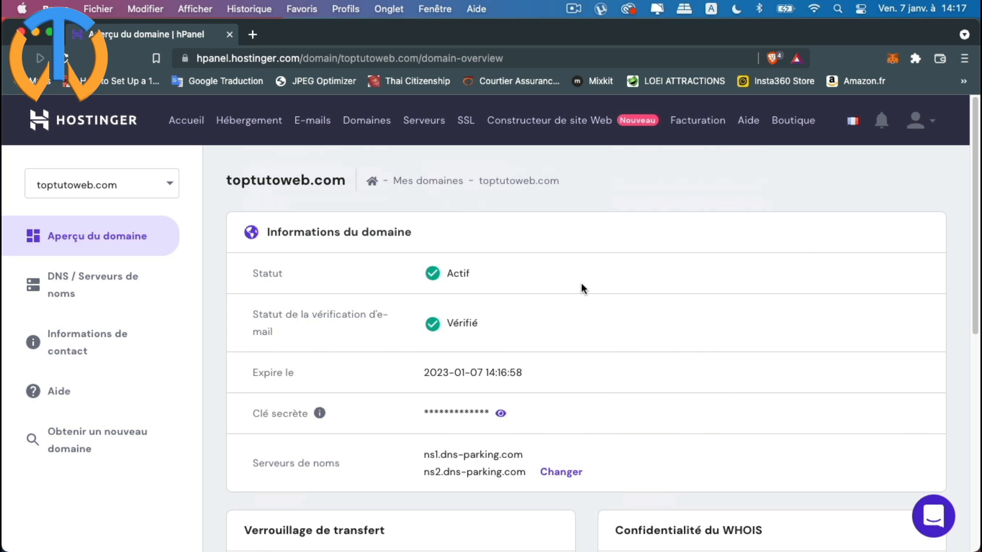
Step: Add toptutoweb.com as a new site on the WordPress Starter hosting, entering the site password, and check the website list
left_click(255, 124)
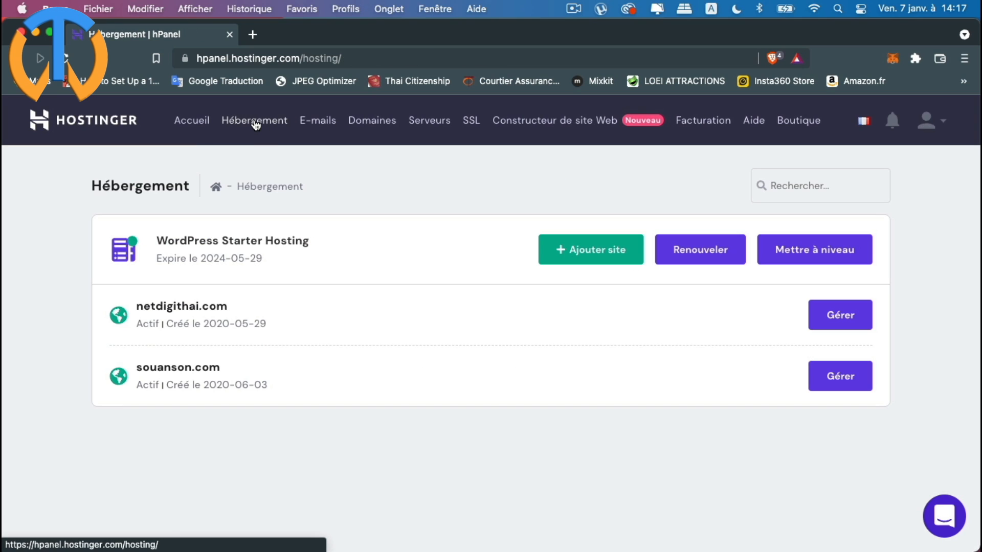
left_click(586, 259)
type("toptutoweb.com")
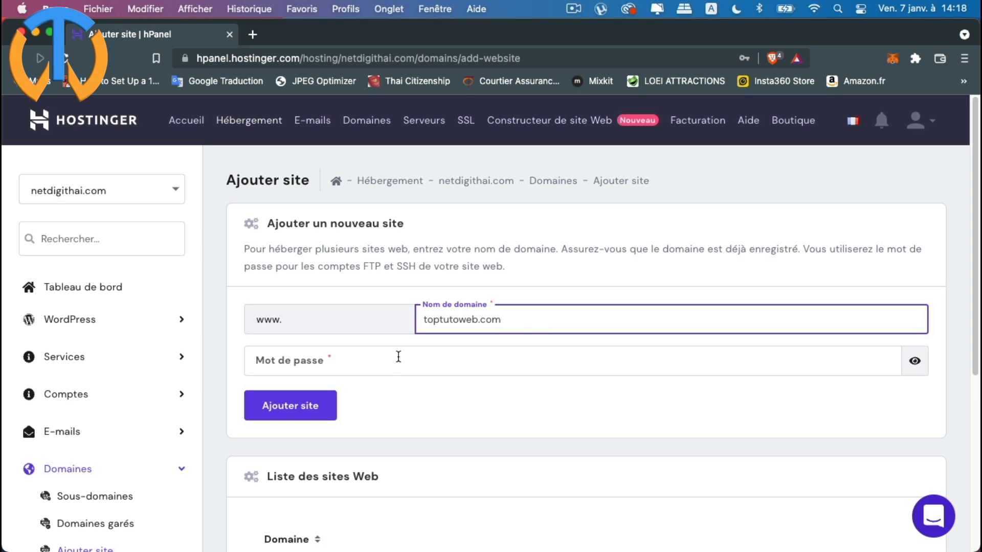
left_click(372, 361)
type("a")
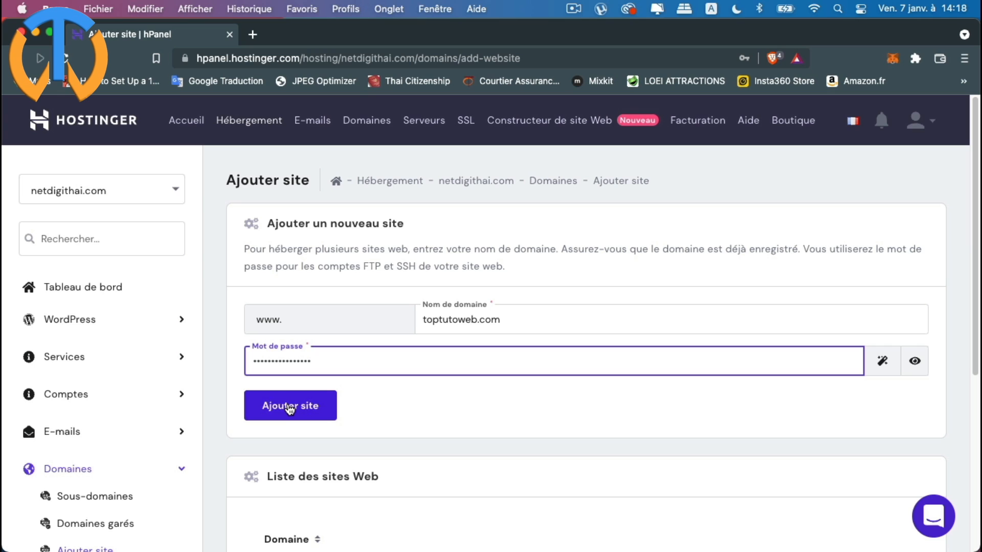
left_click(290, 409)
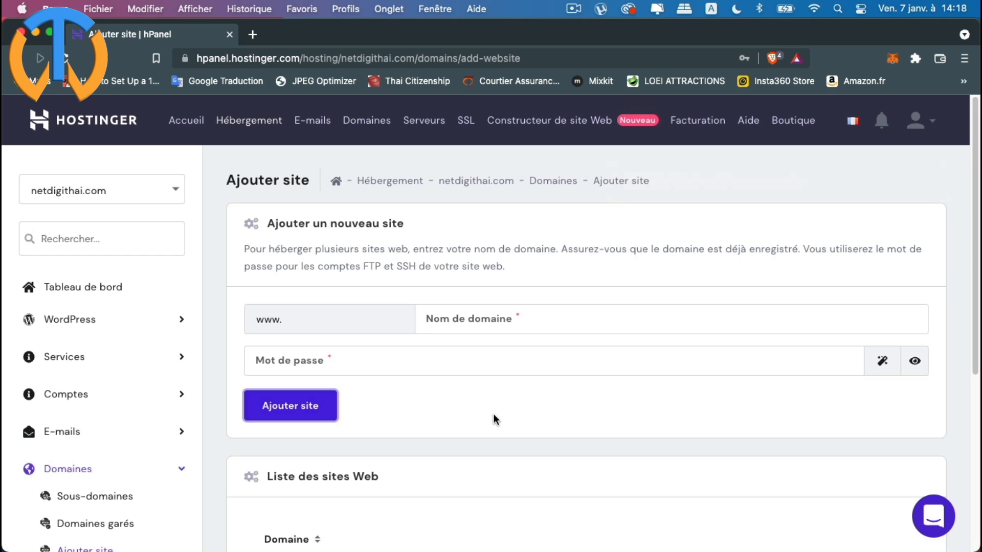
scroll(494, 418, "down", 5)
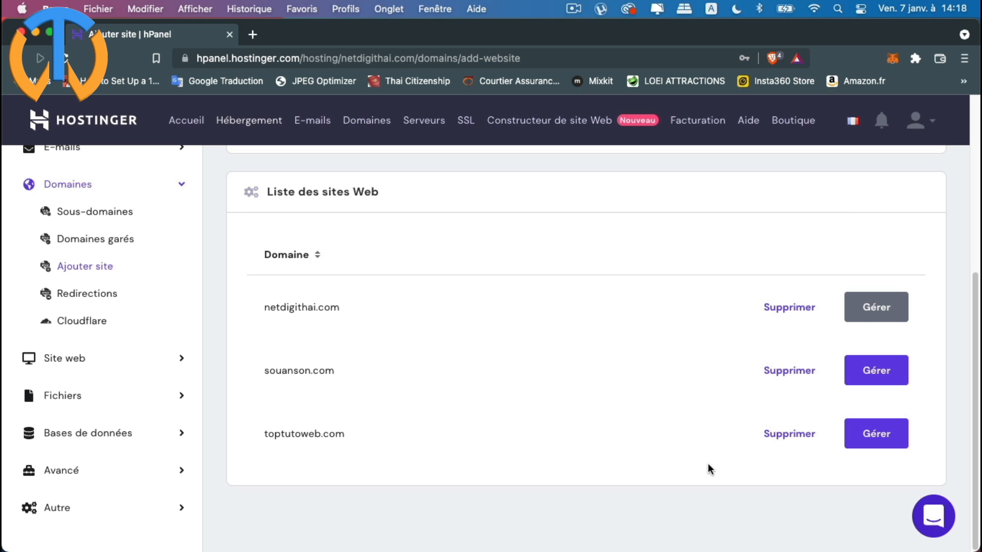
scroll(500, 372, "up", 5)
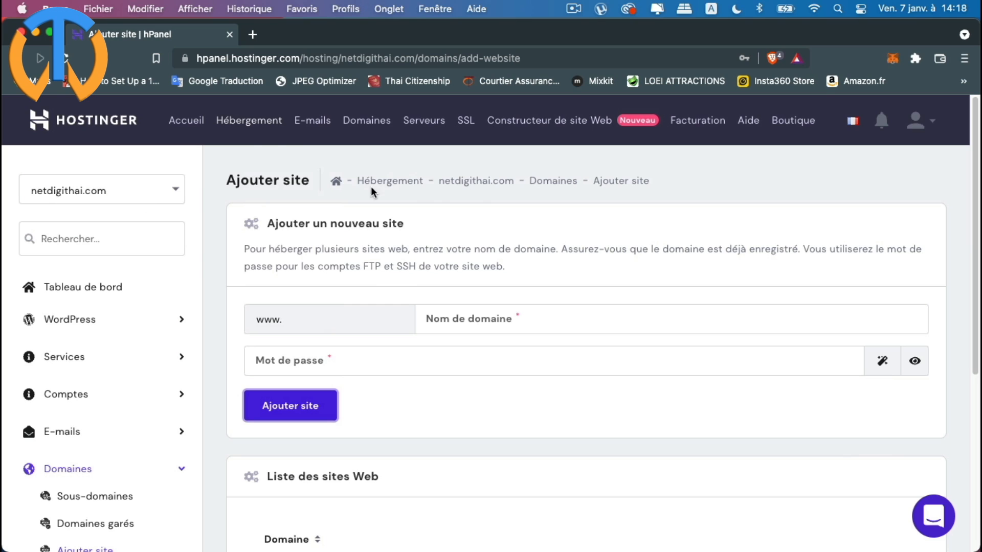
Step: Open the hosting account of toptutoweb.com and review its services, accounts, e-mail, domain, website and file tools
left_click(249, 123)
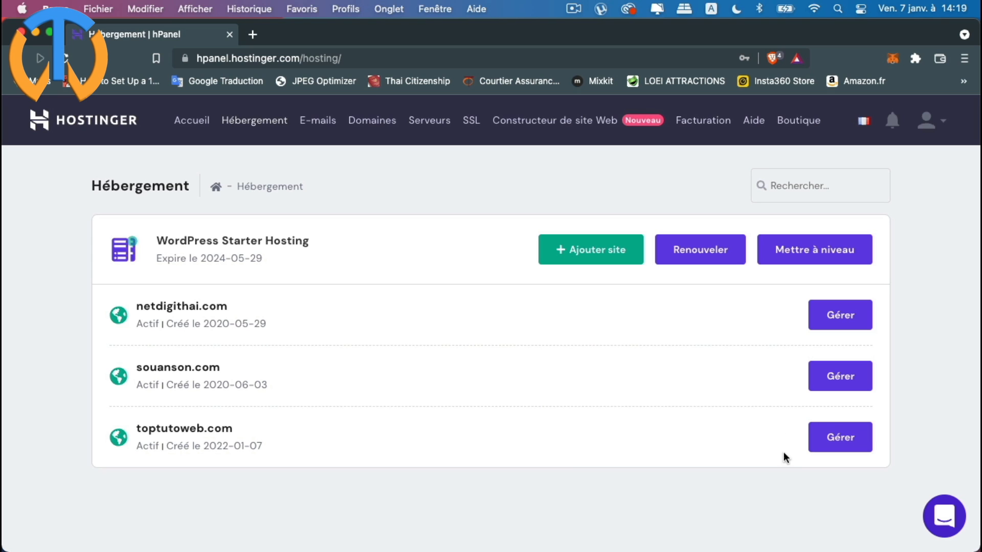
left_click(841, 444)
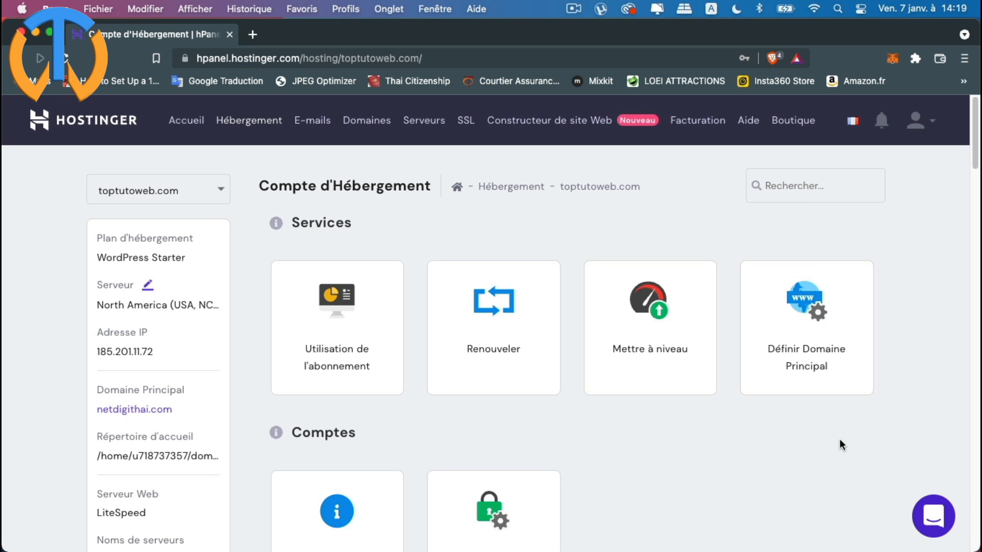
scroll(798, 465, "down", 7)
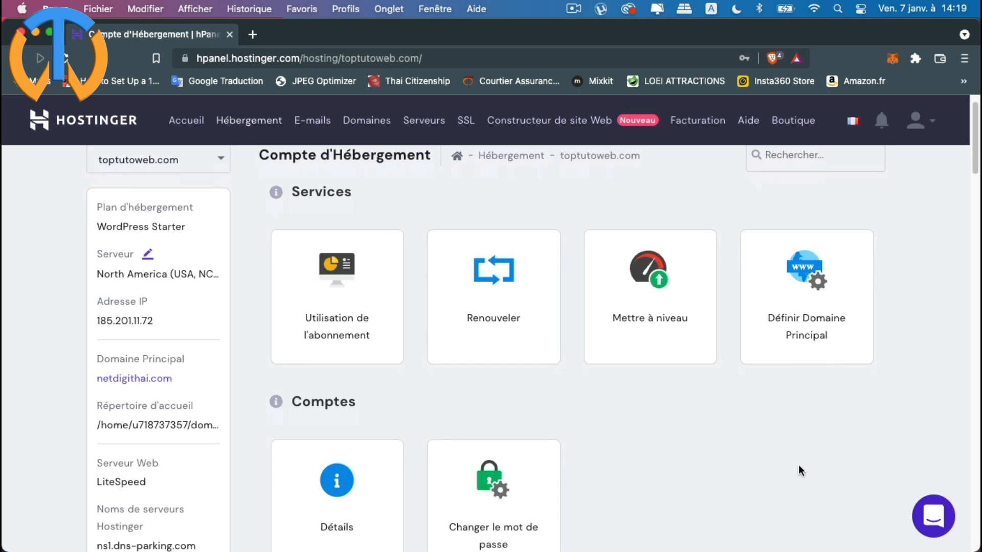
scroll(799, 465, "down", 5)
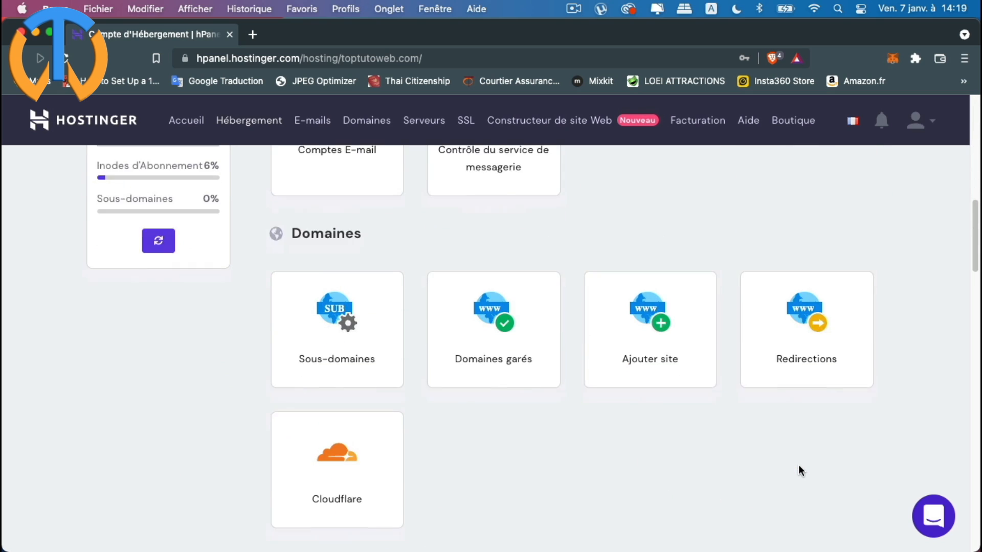
scroll(798, 465, "up", 12)
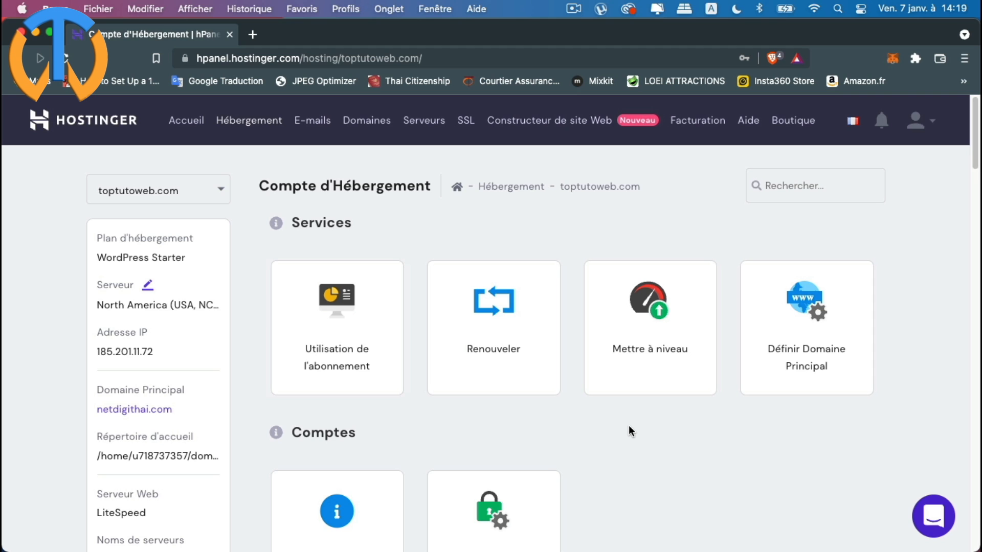
scroll(629, 429, "down", 4)
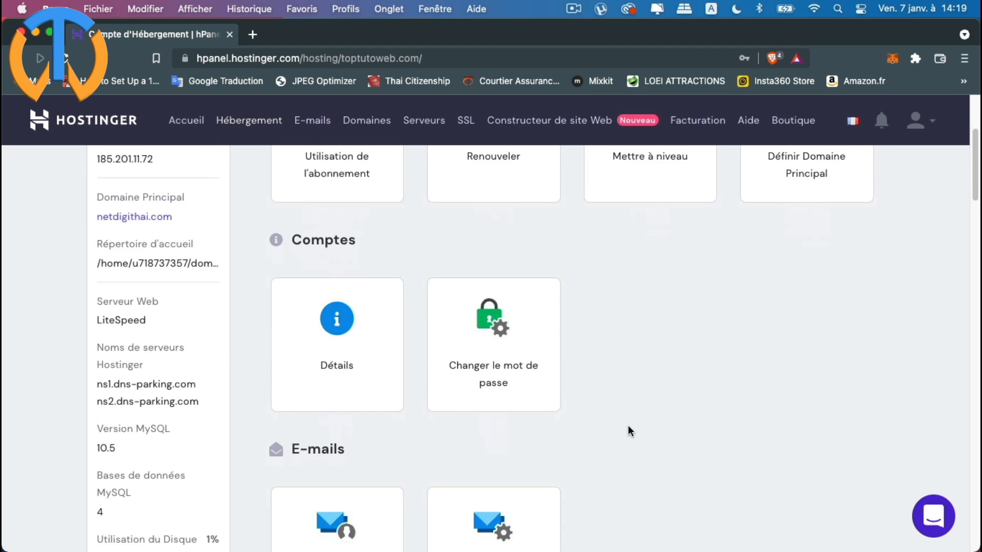
scroll(628, 426, "down", 4)
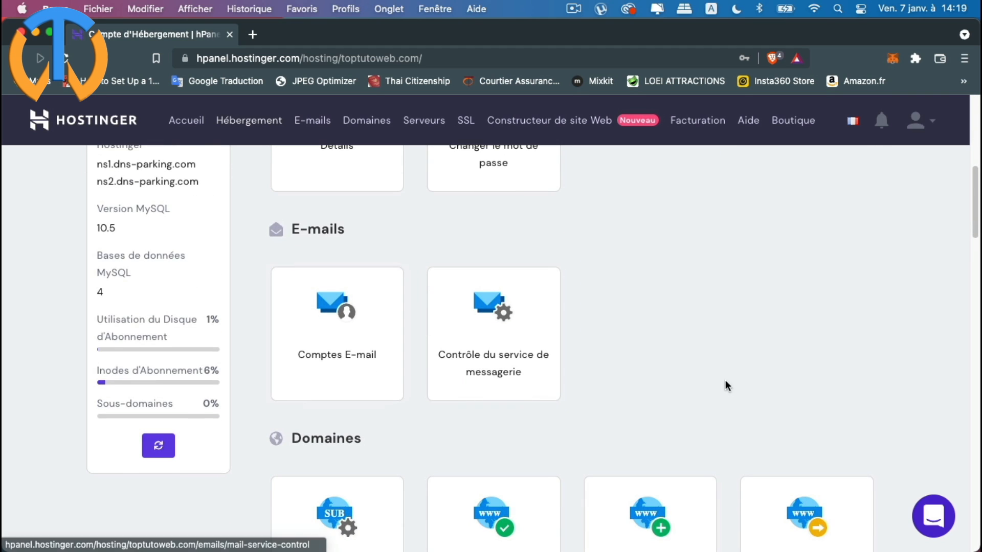
scroll(697, 390, "down", 10)
scroll(468, 346, "up", 4)
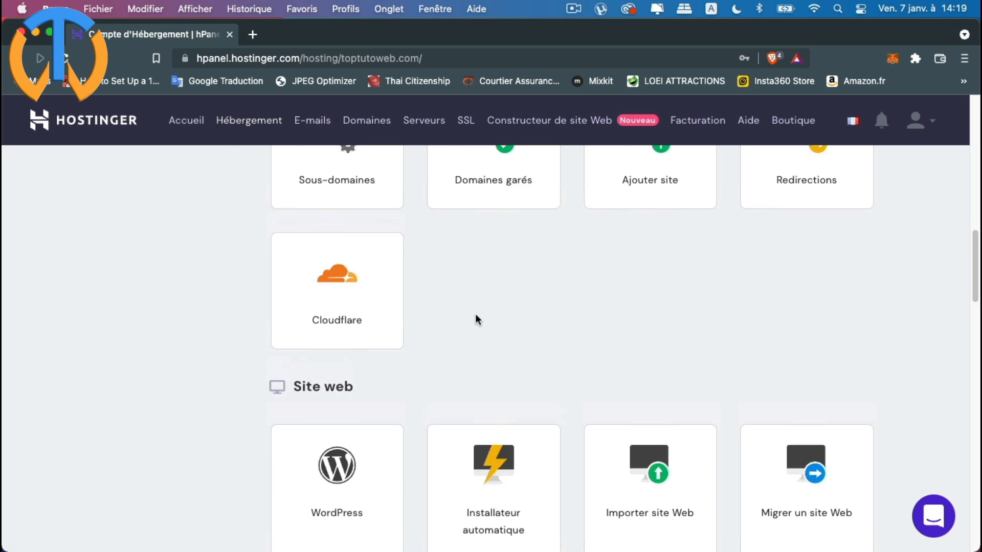
scroll(667, 444, "down", 1)
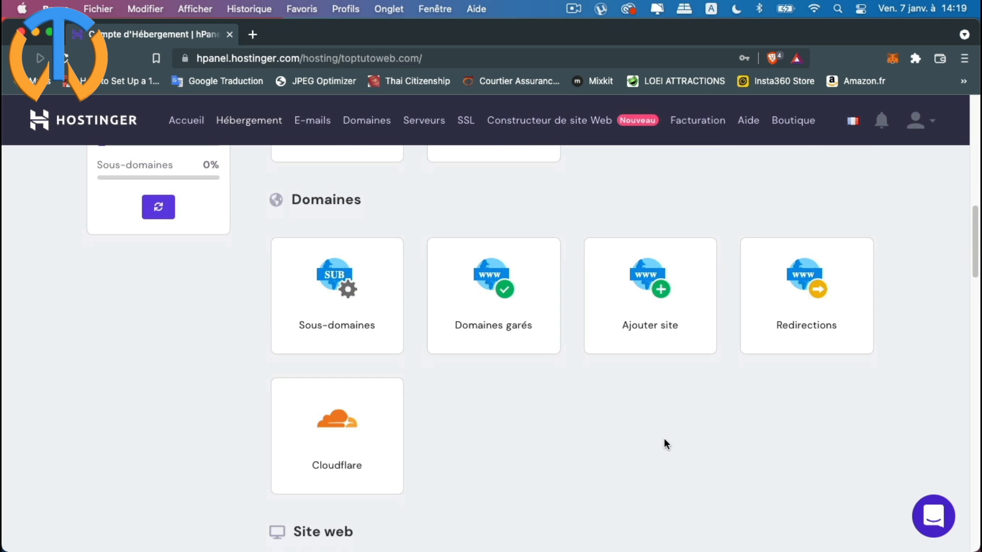
scroll(666, 444, "down", 5)
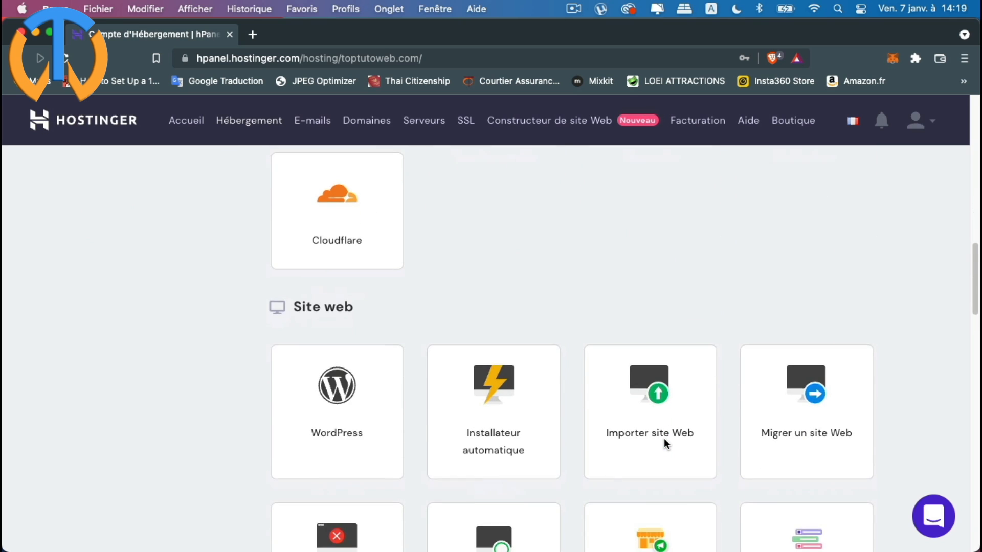
scroll(663, 438, "down", 3)
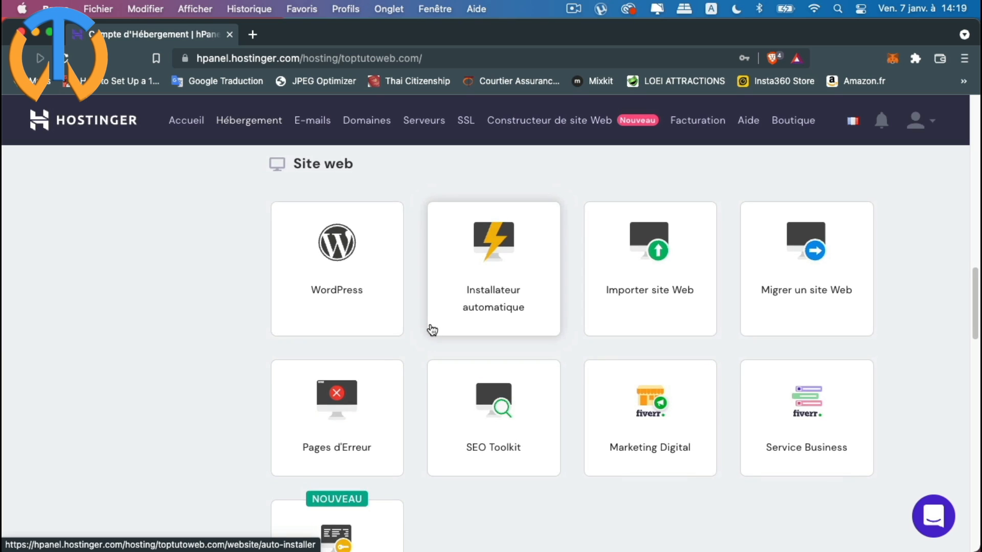
scroll(432, 330, "down", 1)
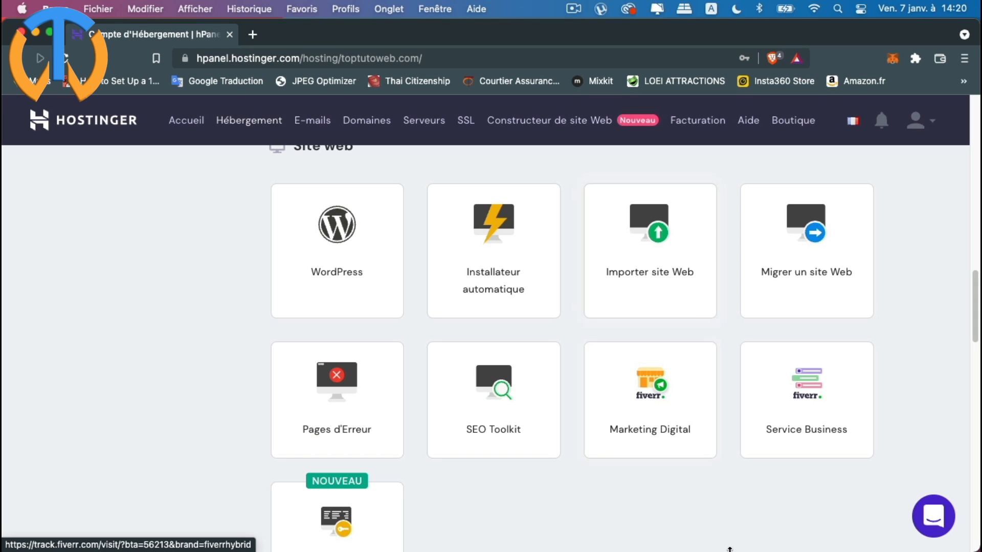
scroll(517, 517, "down", 1)
scroll(517, 514, "down", 4)
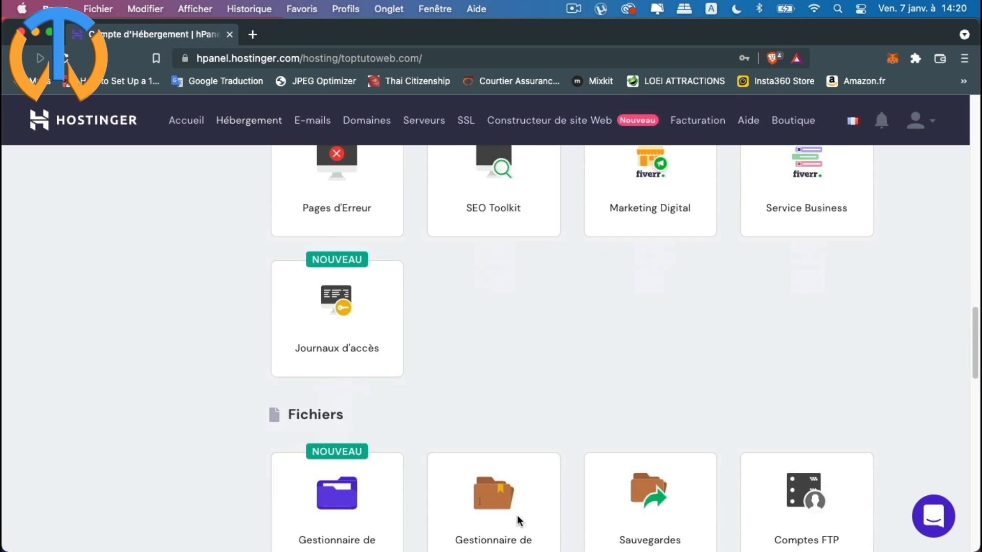
scroll(519, 519, "up", 6)
left_click(322, 342)
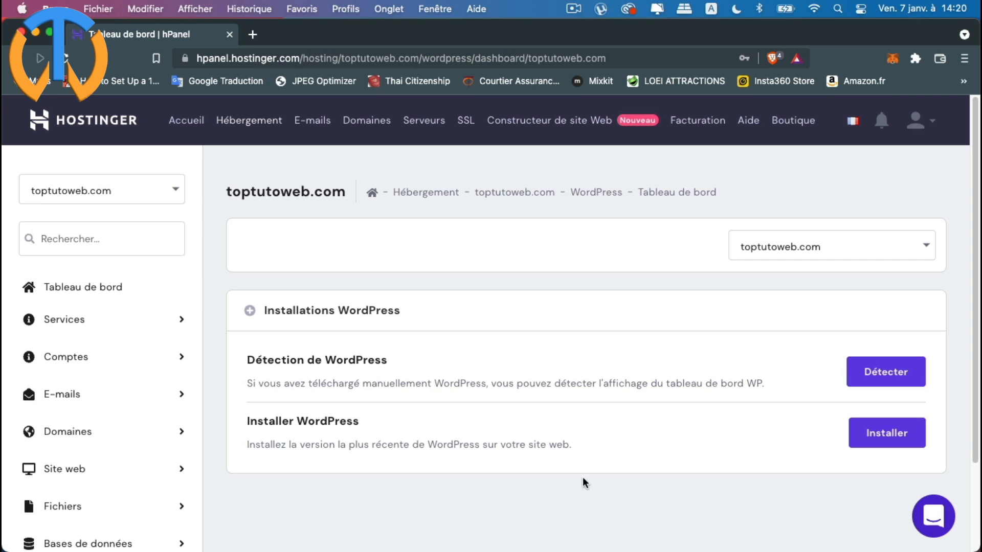
left_click(890, 441)
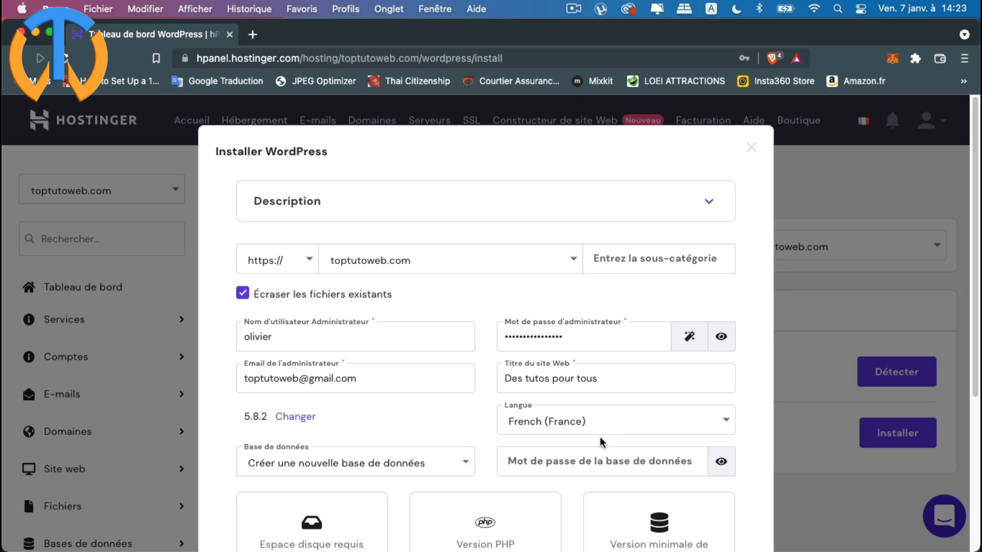
scroll(612, 436, "down", 5)
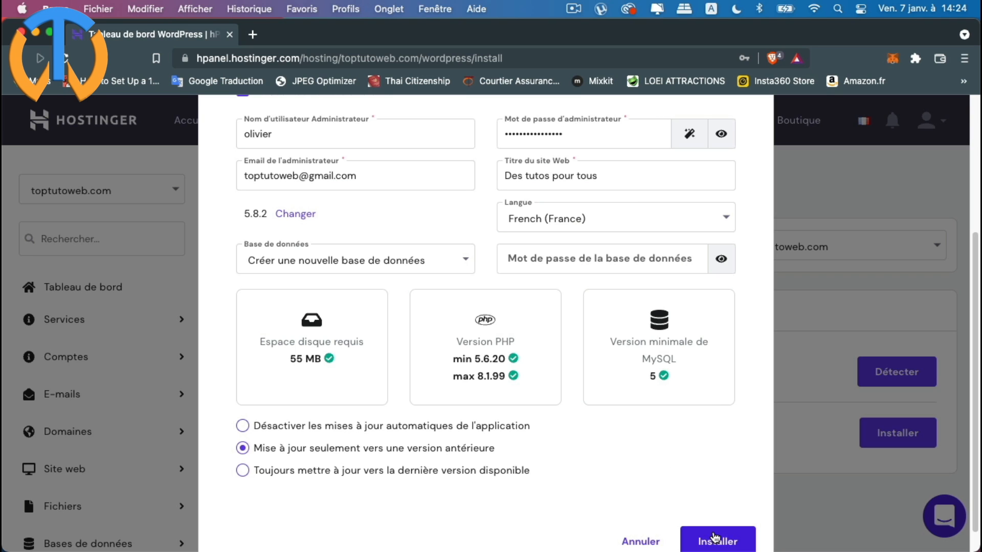
left_click(716, 540)
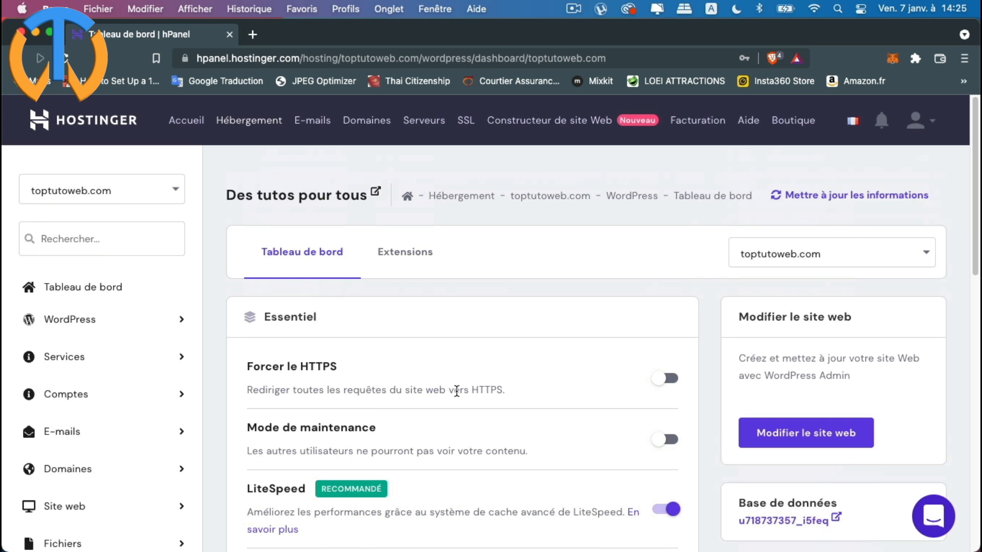
Step: Review the site's WordPress dashboard: essential settings, cache, updates, speed and security options, backup and PHP version
scroll(457, 391, "down", 5)
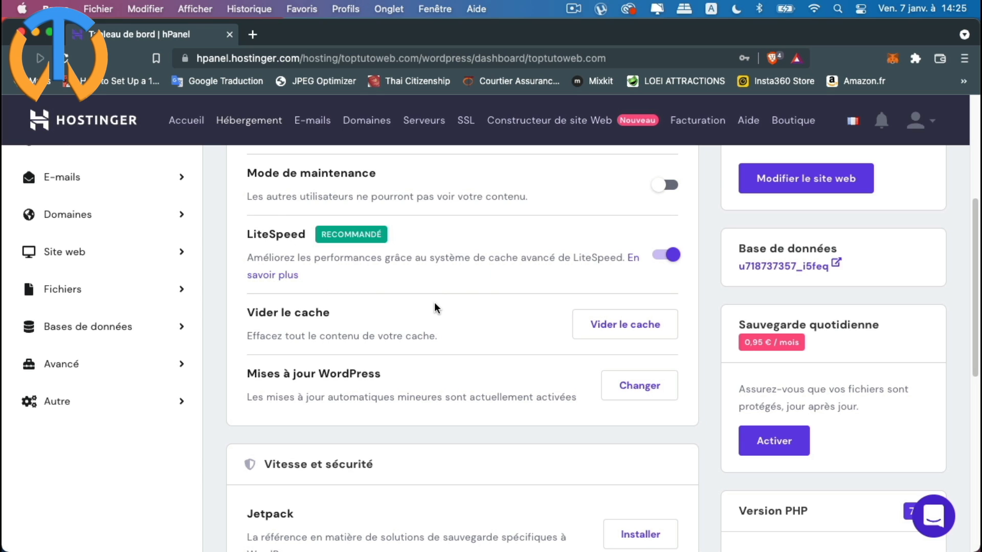
scroll(434, 302, "down", 3)
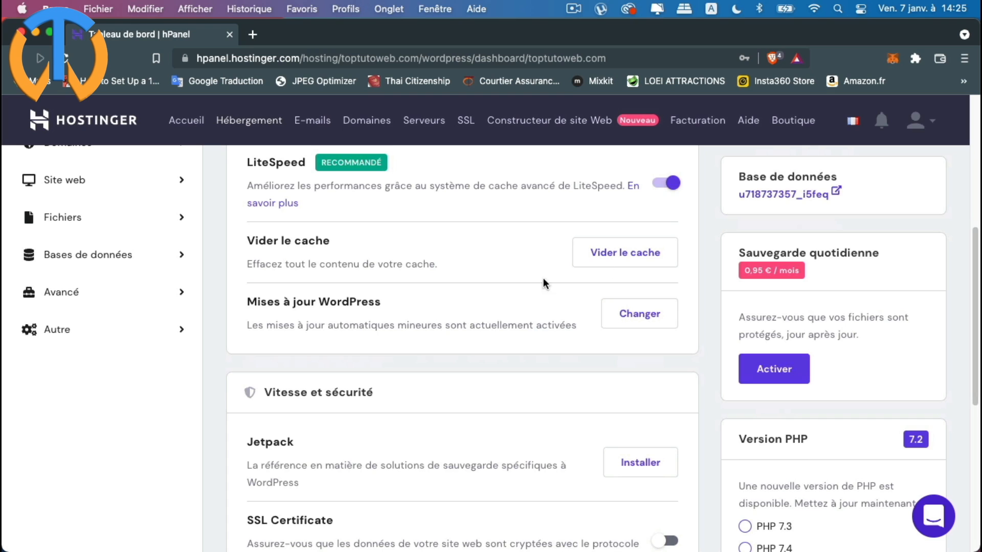
scroll(890, 341, "down", 2)
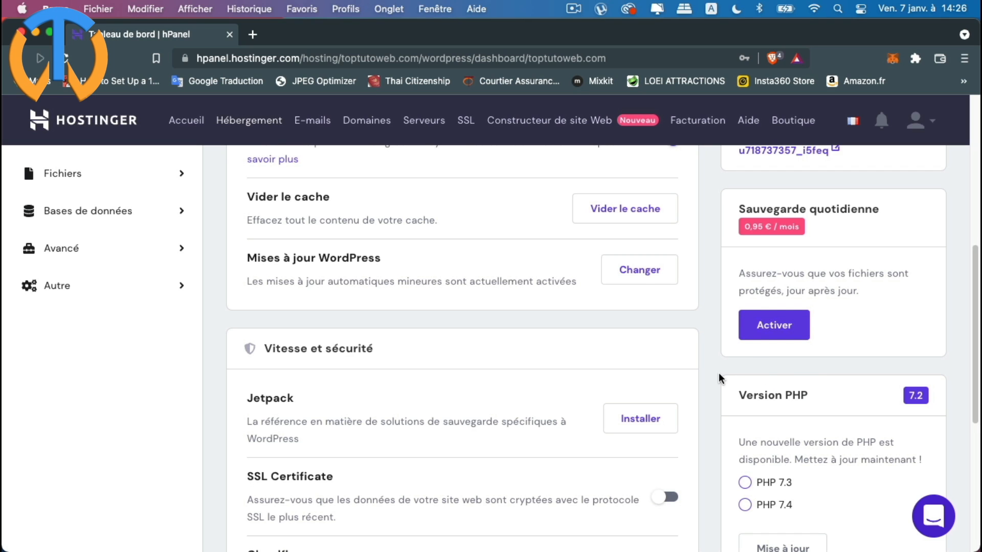
scroll(718, 378, "down", 5)
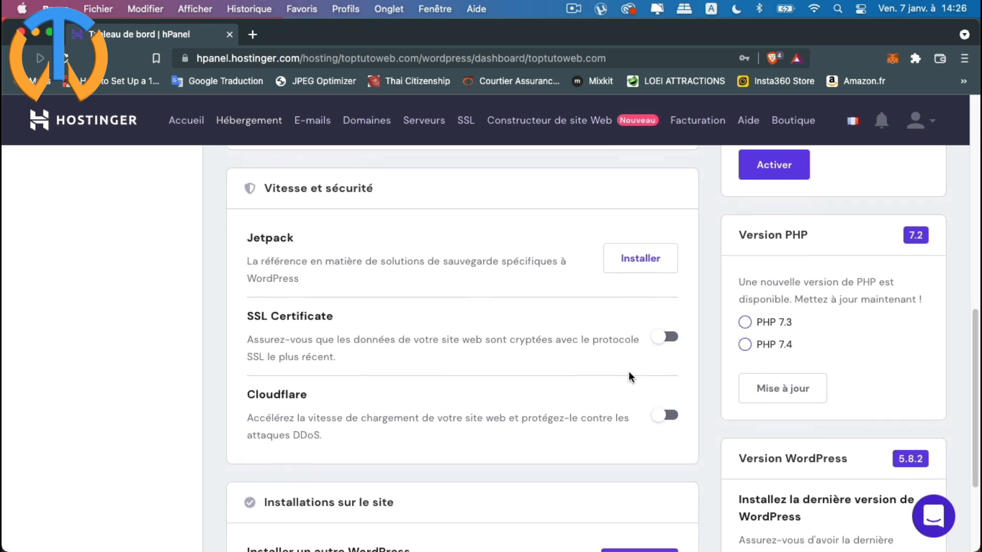
scroll(521, 391, "up", 10)
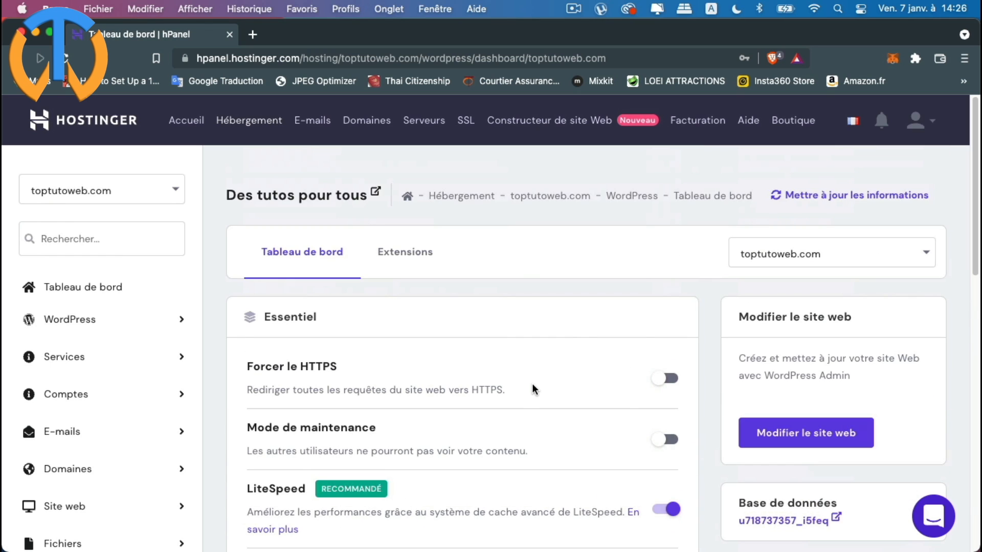
Step: View the published site "Des tutos pour tous" and open its WordPress login page at toptutoweb.com/wp-admin
left_click(376, 192)
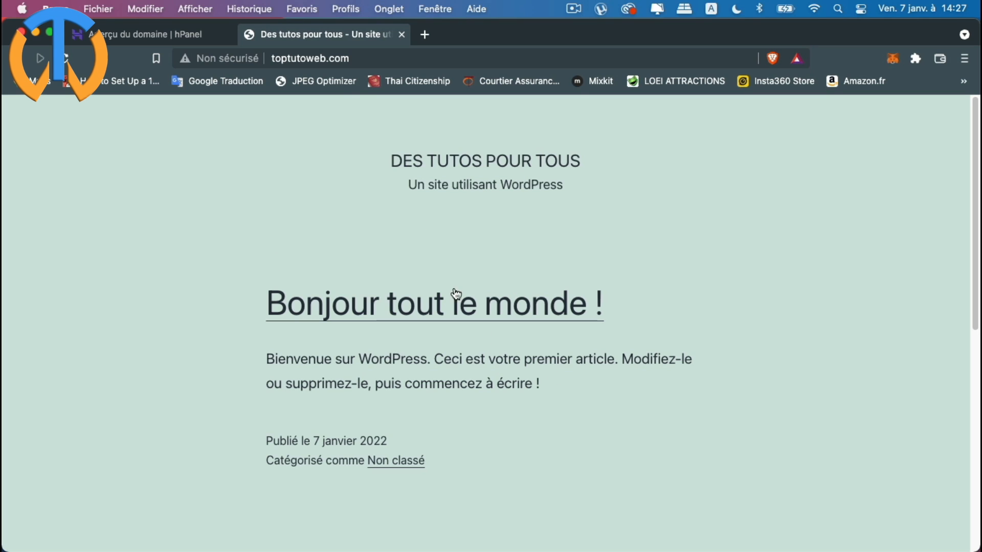
left_click(365, 57)
left_click(365, 57)
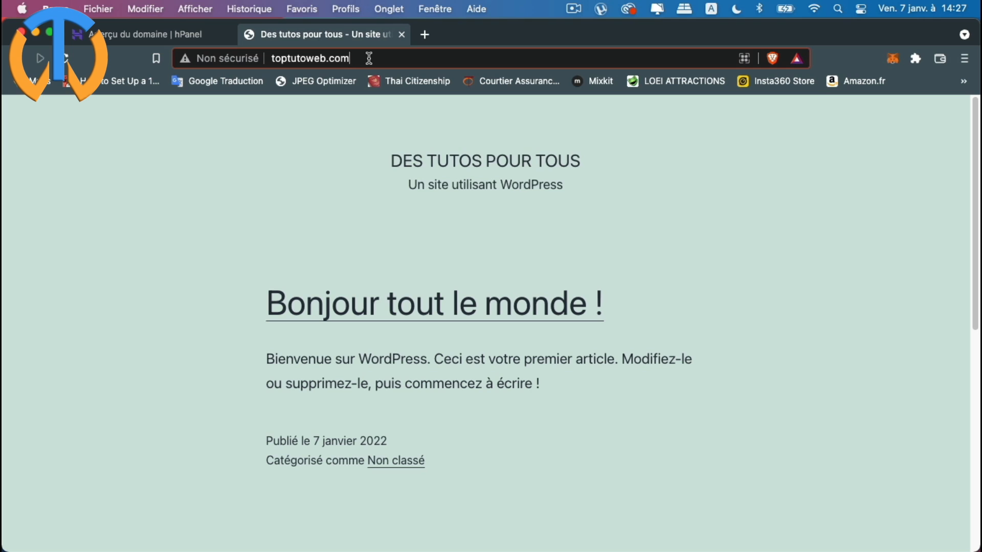
type("/")
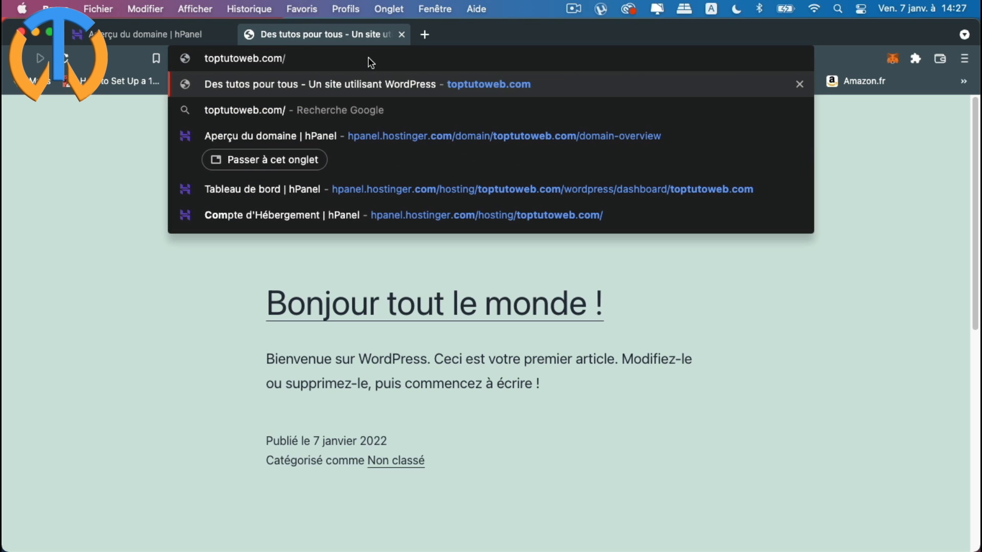
type("wp")
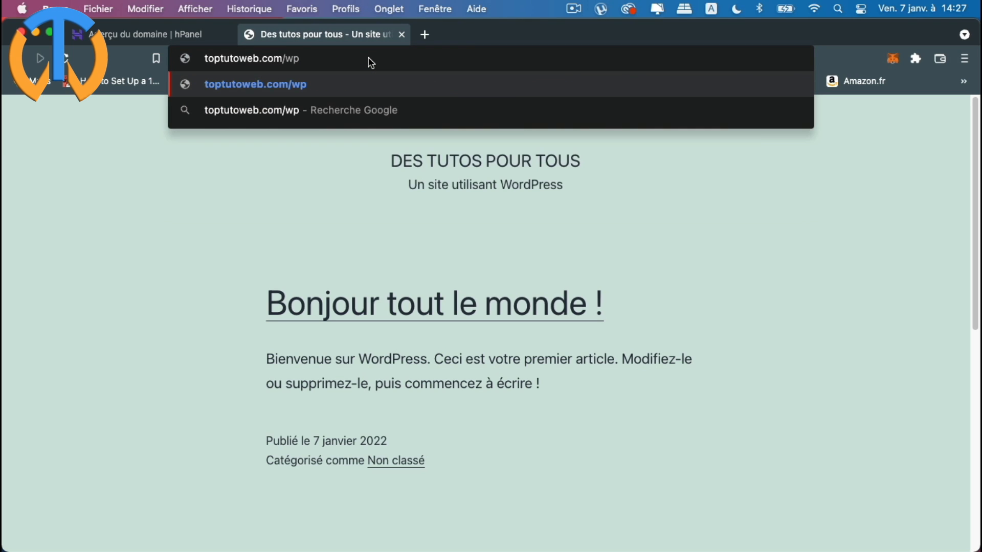
type("-admin")
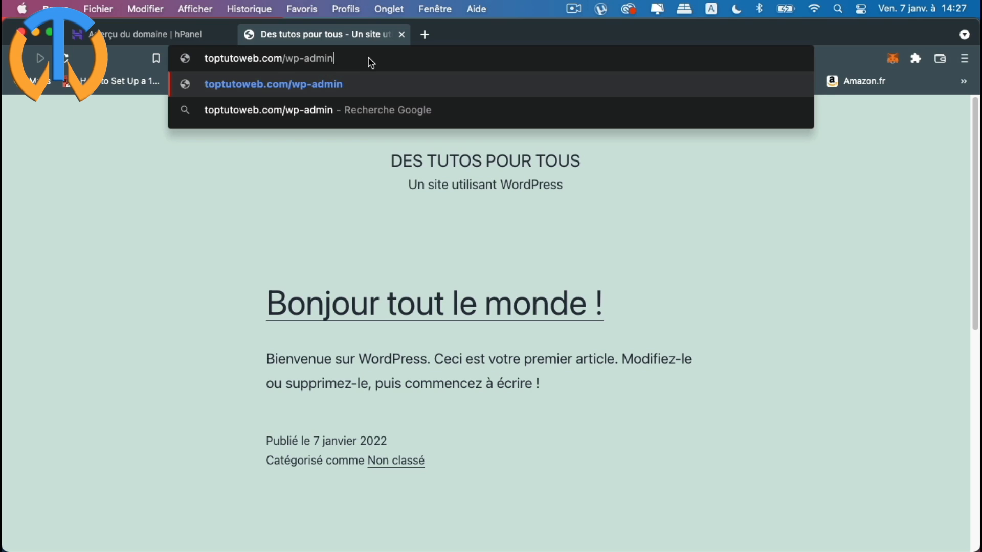
key("Return")
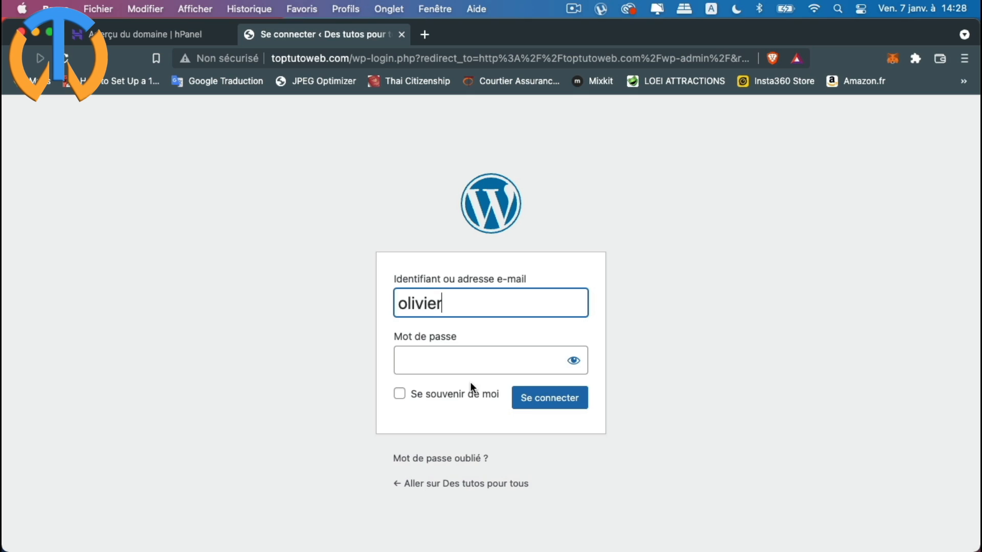
Step: Log in to WordPress with the administrator username and password, enabling "Se souvenir de moi", and look over the admin dashboard and its side menu
left_click(441, 360)
key("super+v")
left_click(399, 393)
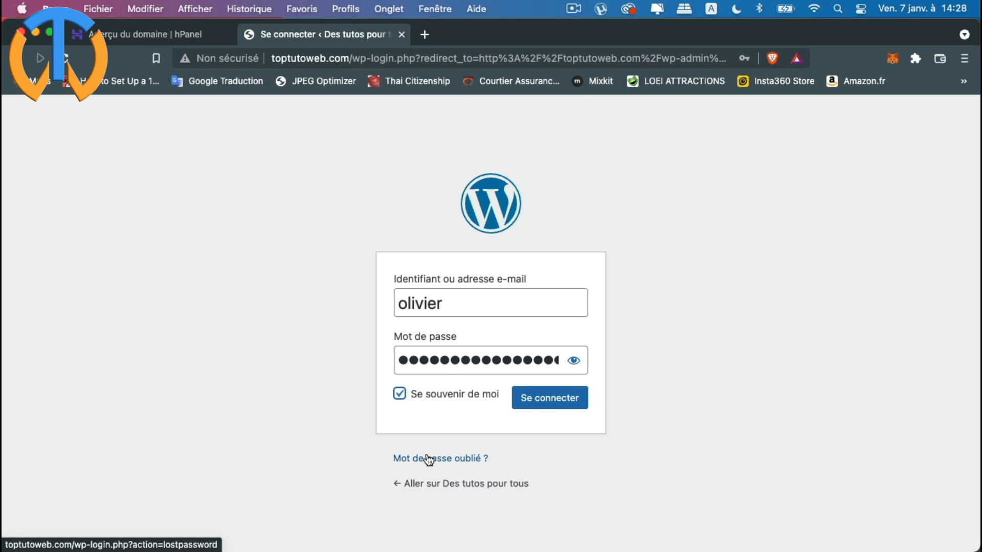
left_click(543, 406)
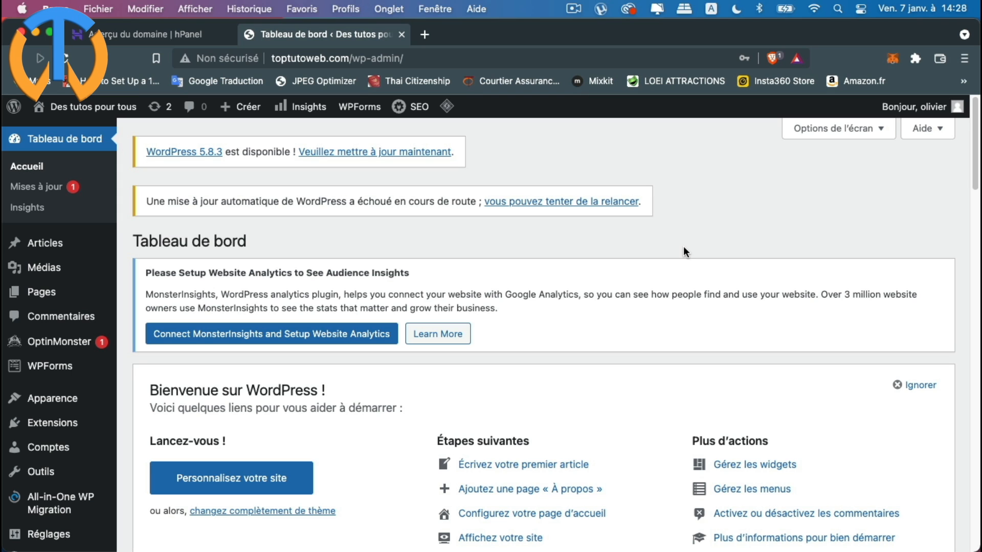
scroll(683, 247, "down", 5)
mouse_move(61, 519)
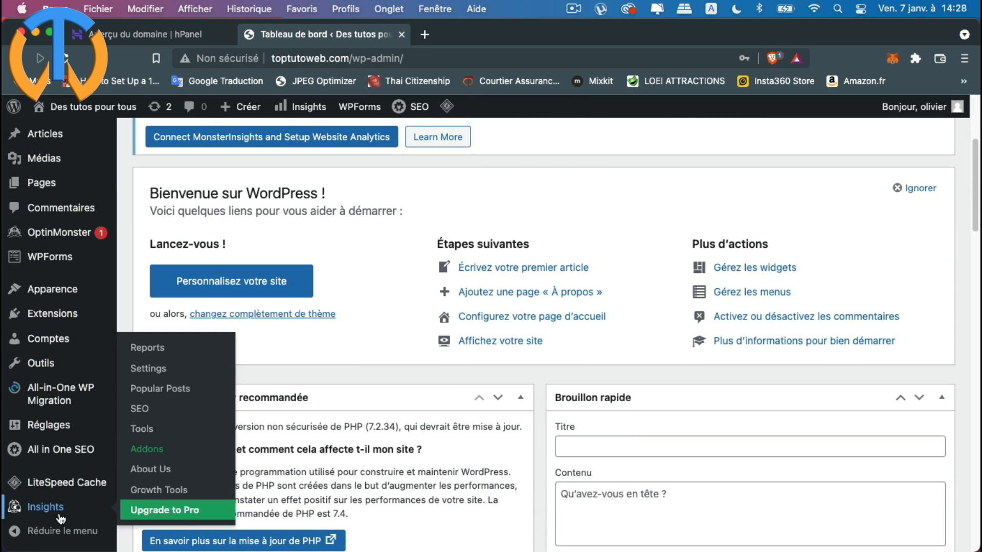
mouse_move(55, 426)
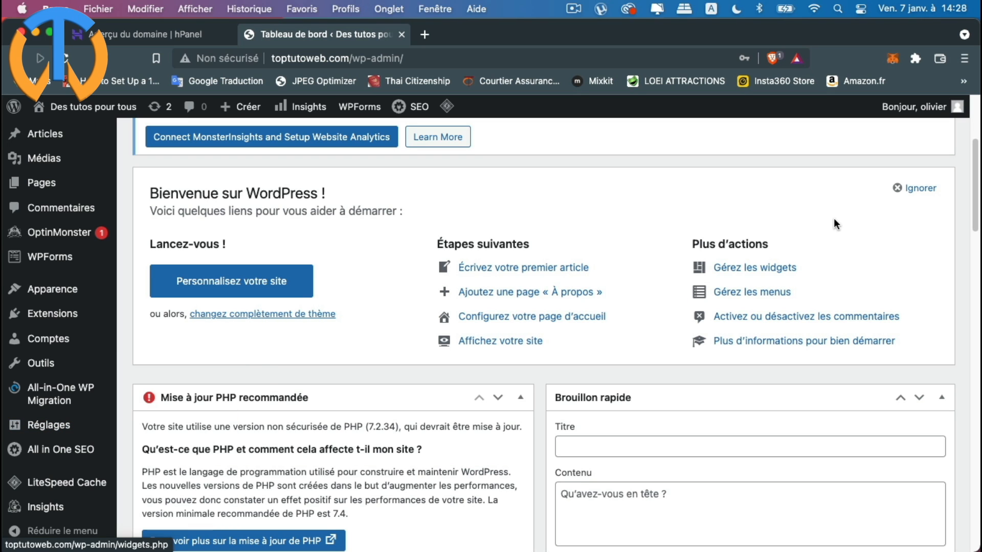
scroll(833, 218, "up", 5)
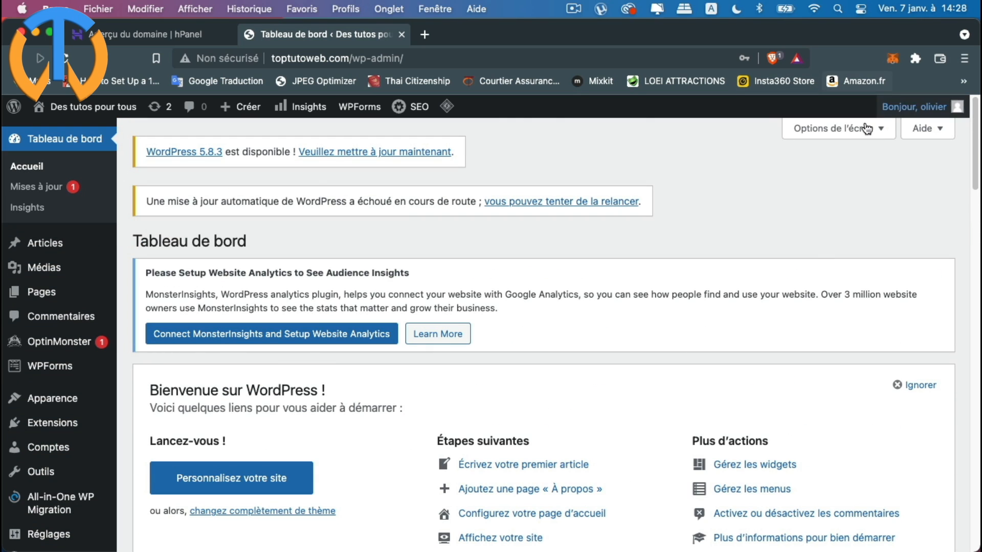